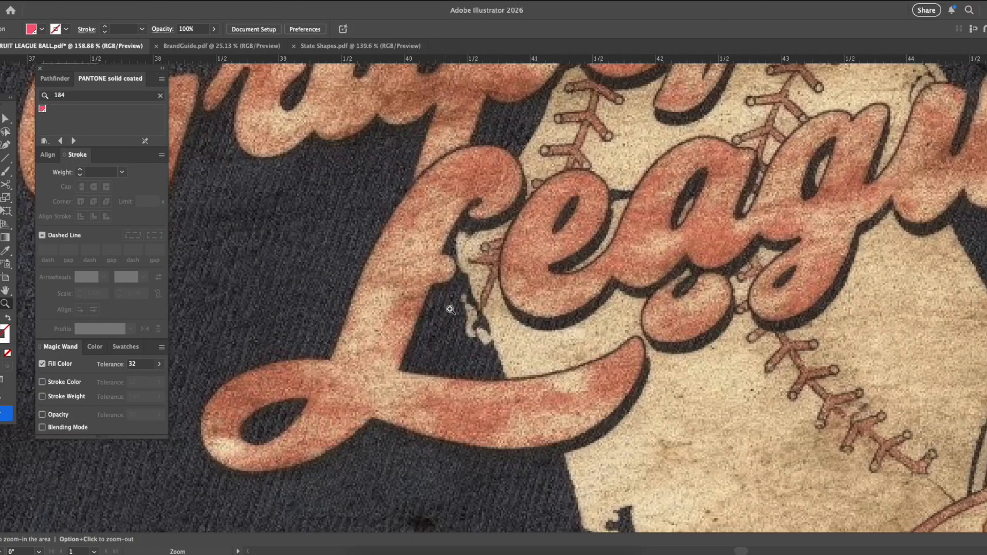
Examine the distressed texture on the reference artwork's League lettering, baseball and grapefruit up close
{"action": "scroll", "coordinate": [411, 264], "scroll_direction": "right", "scroll_amount": 5}
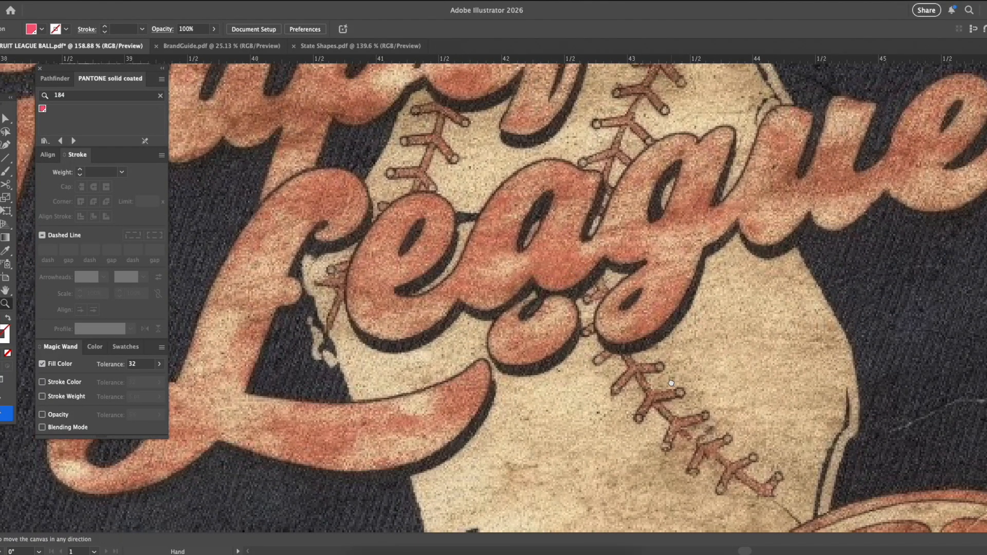
{"action": "scroll", "coordinate": [679, 354], "scroll_direction": "down", "scroll_amount": 5}
{"action": "scroll", "coordinate": [679, 354], "scroll_direction": "right", "scroll_amount": 3}
{"action": "left_click_drag", "start_coordinate": [575, 174], "coordinate": [446, 148]}
{"action": "scroll", "coordinate": [500, 343], "scroll_direction": "down", "scroll_amount": 8}
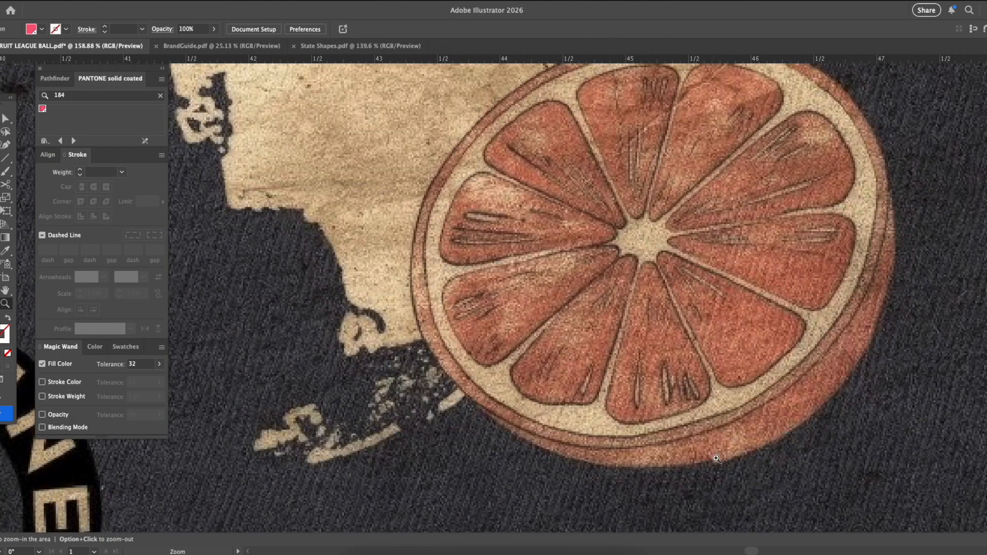
{"action": "left_click_drag", "start_coordinate": [601, 470], "coordinate": [886, 516]}
{"action": "left_click_drag", "start_coordinate": [589, 344], "coordinate": [611, 509]}
{"action": "left_click_drag", "start_coordinate": [747, 357], "coordinate": [791, 254]}
{"action": "left_click_drag", "start_coordinate": [490, 278], "coordinate": [547, 284]}
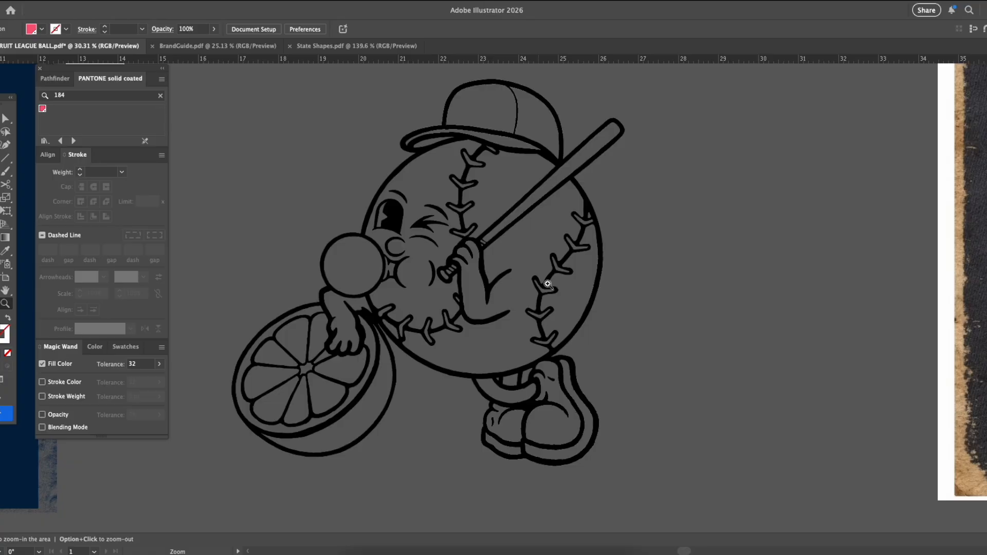
Set the active colour to magenta f406d8 for tracing the baseball mascot line art
{"action": "left_click_drag", "start_coordinate": [548, 283], "coordinate": [664, 305]}
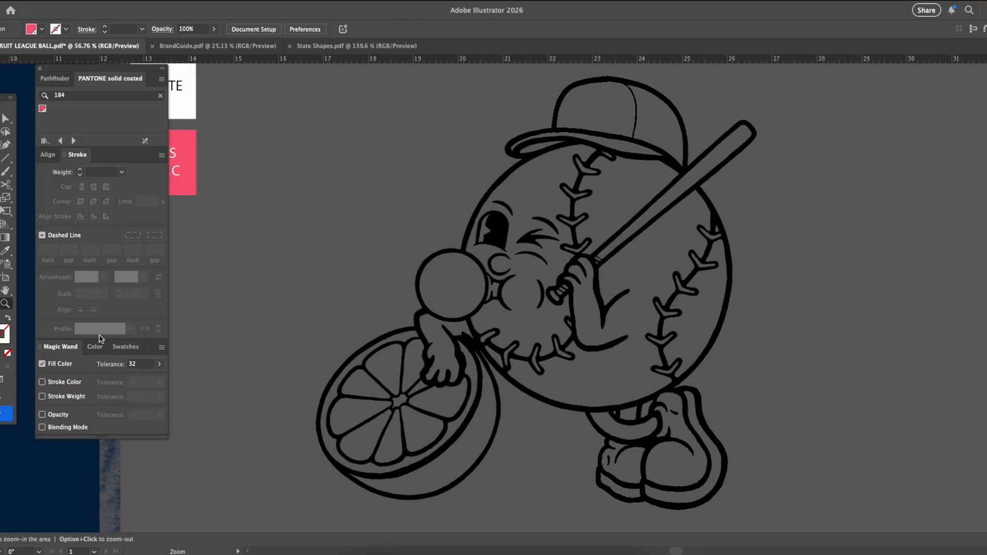
{"action": "double_click", "coordinate": [0, 328]}
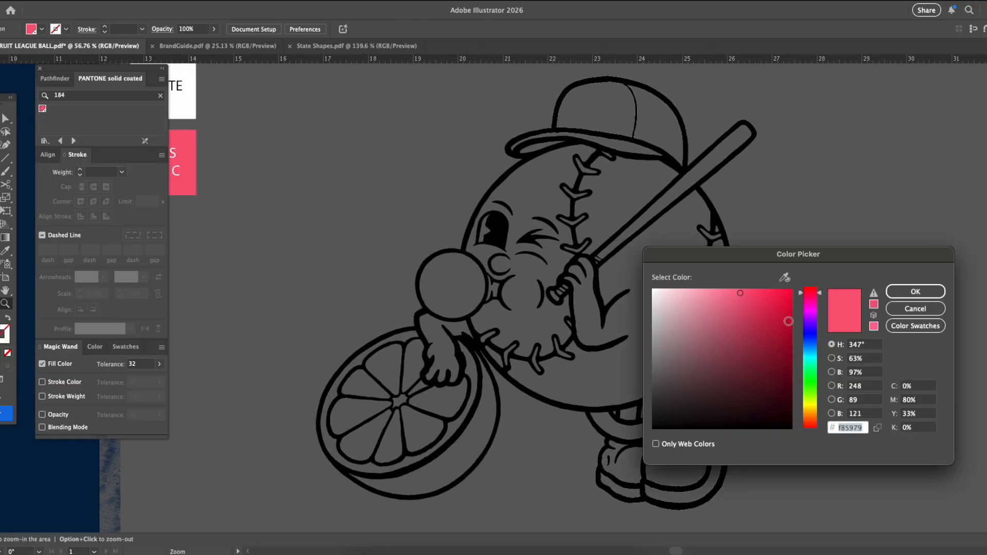
{"action": "left_click", "coordinate": [811, 309]}
{"action": "key", "text": "Return"}
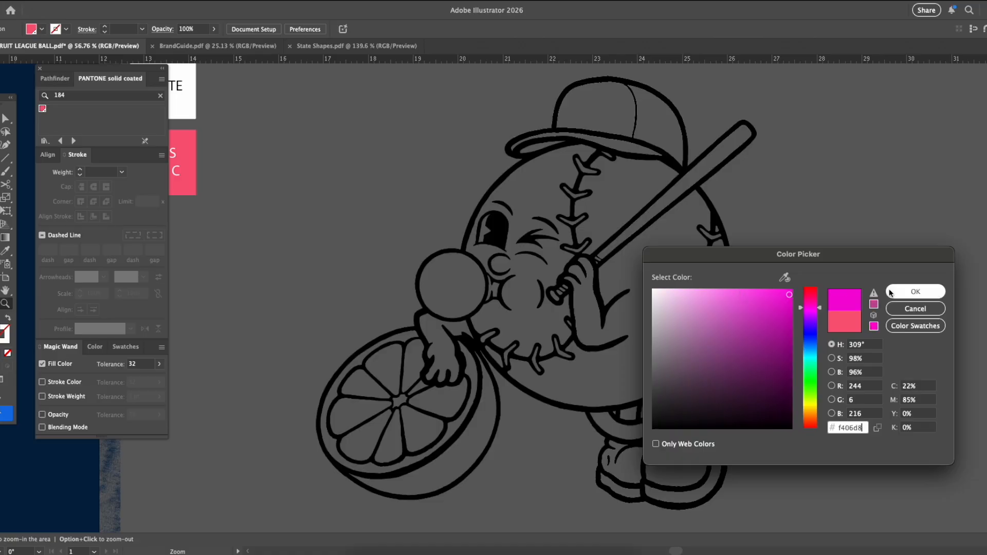
Trace the mascot's outer contour with the Paintbrush in magenta, from the bat down the baseball's outer side to the shoe
{"action": "mouse_move", "coordinate": [700, 194]}
{"action": "left_mouse_down"}
{"action": "mouse_move", "coordinate": [904, 352]}
{"action": "mouse_move", "coordinate": [652, 198]}
{"action": "mouse_move", "coordinate": [592, 187]}
{"action": "left_mouse_up"}
{"action": "left_click_drag", "start_coordinate": [593, 186], "coordinate": [643, 194]}
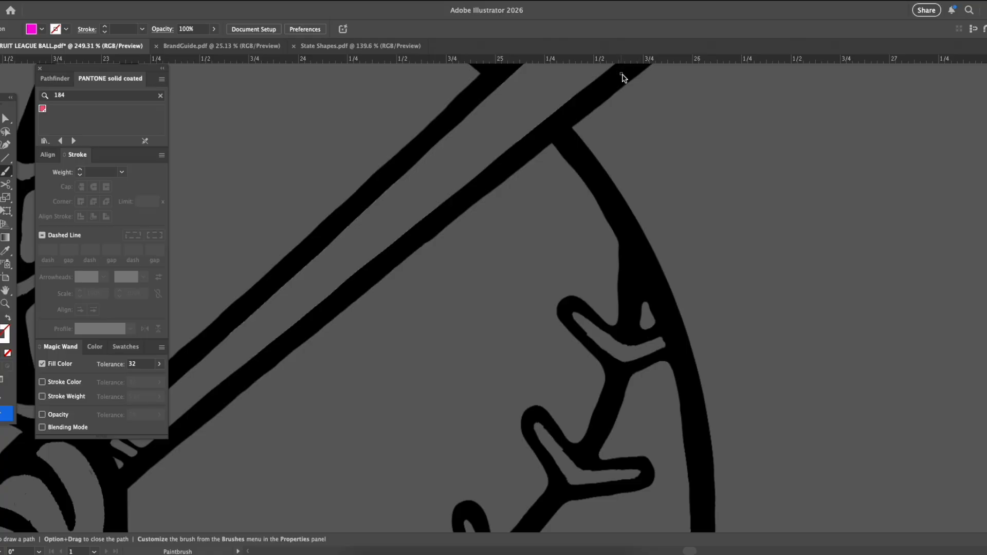
{"action": "mouse_move", "coordinate": [602, 167]}
{"action": "left_mouse_down"}
{"action": "mouse_move", "coordinate": [705, 394]}
{"action": "mouse_move", "coordinate": [703, 520]}
{"action": "left_mouse_up"}
{"action": "mouse_move", "coordinate": [760, 506]}
{"action": "left_mouse_down"}
{"action": "mouse_move", "coordinate": [732, 132]}
{"action": "mouse_move", "coordinate": [779, 115]}
{"action": "left_mouse_up"}
{"action": "mouse_move", "coordinate": [726, 69]}
{"action": "left_mouse_down"}
{"action": "mouse_move", "coordinate": [732, 146]}
{"action": "mouse_move", "coordinate": [667, 402]}
{"action": "mouse_move", "coordinate": [579, 514]}
{"action": "left_mouse_up"}
{"action": "mouse_move", "coordinate": [672, 446]}
{"action": "left_mouse_down"}
{"action": "mouse_move", "coordinate": [885, 110]}
{"action": "mouse_move", "coordinate": [797, 25]}
{"action": "left_mouse_up"}
{"action": "left_click_drag", "start_coordinate": [729, 71], "coordinate": [722, 90]}
Trace magenta outlines around the shoes and the small open gaps between the legs and the ball
{"action": "left_click_drag", "start_coordinate": [790, 419], "coordinate": [828, 514]}
{"action": "left_click_drag", "start_coordinate": [815, 512], "coordinate": [769, 260]}
{"action": "left_click_drag", "start_coordinate": [757, 195], "coordinate": [790, 246]}
{"action": "mouse_move", "coordinate": [663, 467]}
{"action": "left_mouse_down"}
{"action": "mouse_move", "coordinate": [541, 486]}
{"action": "mouse_move", "coordinate": [434, 451]}
{"action": "mouse_move", "coordinate": [304, 442]}
{"action": "mouse_move", "coordinate": [210, 365]}
{"action": "mouse_move", "coordinate": [222, 245]}
{"action": "mouse_move", "coordinate": [250, 176]}
{"action": "mouse_move", "coordinate": [202, 122]}
{"action": "mouse_move", "coordinate": [180, 74]}
{"action": "left_mouse_up"}
{"action": "left_click_drag", "start_coordinate": [502, 186], "coordinate": [830, 434]}
{"action": "left_click_drag", "start_coordinate": [792, 264], "coordinate": [772, 300]}
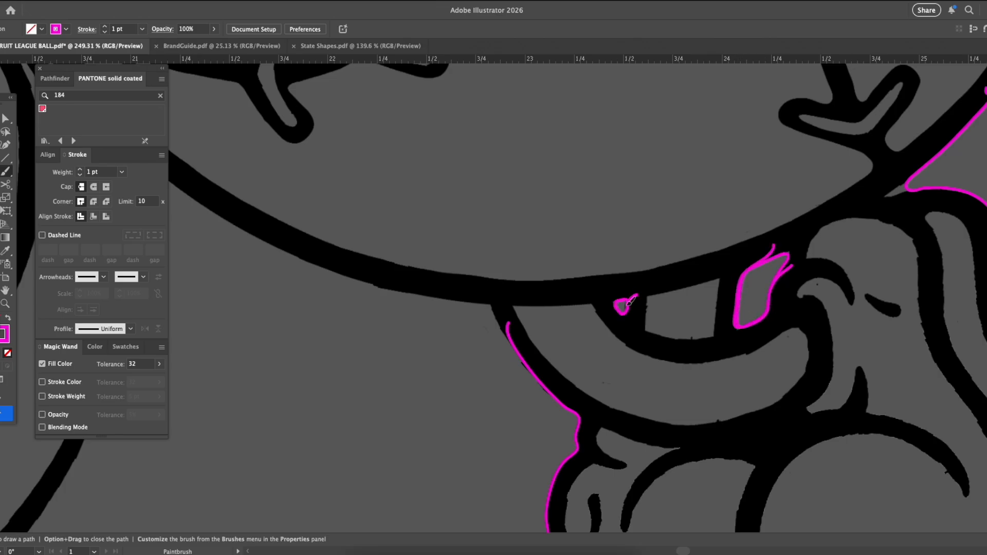
{"action": "left_click_drag", "start_coordinate": [629, 300], "coordinate": [851, 374]}
Trace the ball's underside and the outer rim of the grapefruit half in magenta up to the hand
{"action": "mouse_move", "coordinate": [326, 181]}
{"action": "left_mouse_down"}
{"action": "mouse_move", "coordinate": [427, 273]}
{"action": "mouse_move", "coordinate": [723, 385]}
{"action": "mouse_move", "coordinate": [770, 462]}
{"action": "left_mouse_up"}
{"action": "mouse_move", "coordinate": [405, 456]}
{"action": "left_mouse_down"}
{"action": "mouse_move", "coordinate": [700, 364]}
{"action": "mouse_move", "coordinate": [711, 420]}
{"action": "left_mouse_up"}
{"action": "mouse_move", "coordinate": [734, 230]}
{"action": "left_mouse_down"}
{"action": "mouse_move", "coordinate": [676, 199]}
{"action": "mouse_move", "coordinate": [609, 140]}
{"action": "mouse_move", "coordinate": [644, 254]}
{"action": "mouse_move", "coordinate": [643, 402]}
{"action": "mouse_move", "coordinate": [589, 505]}
{"action": "left_mouse_up"}
{"action": "left_click_drag", "start_coordinate": [625, 438], "coordinate": [957, 169]}
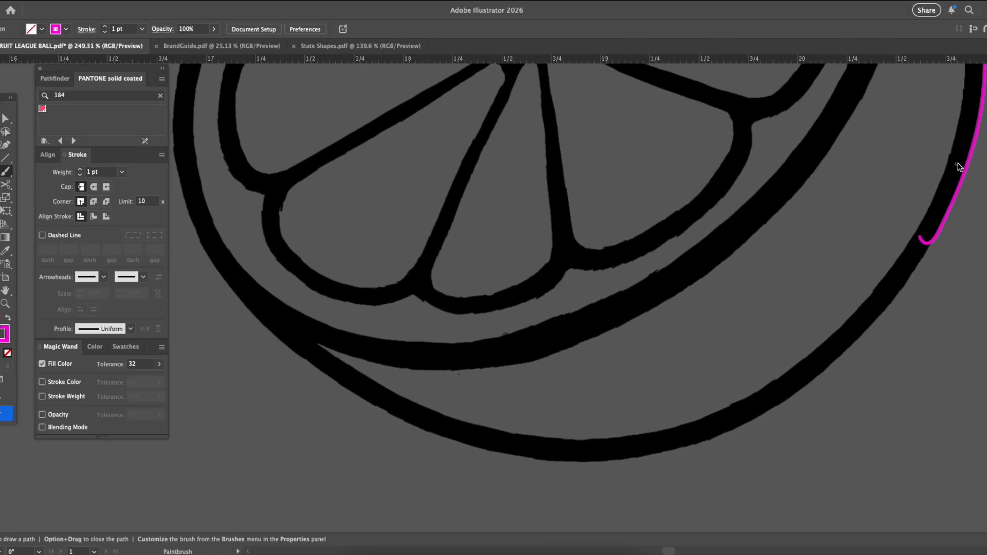
{"action": "mouse_move", "coordinate": [347, 385]}
{"action": "left_mouse_down"}
{"action": "mouse_move", "coordinate": [195, 221]}
{"action": "mouse_move", "coordinate": [194, 70]}
{"action": "left_mouse_up"}
{"action": "left_click_drag", "start_coordinate": [179, 107], "coordinate": [299, 518]}
{"action": "left_click_drag", "start_coordinate": [421, 259], "coordinate": [712, 121]}
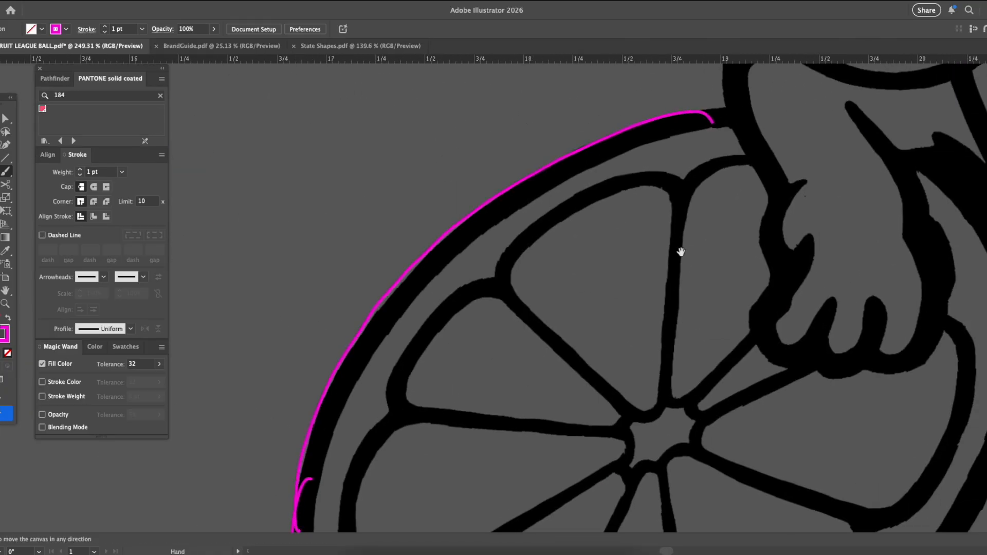
{"action": "left_click_drag", "start_coordinate": [689, 192], "coordinate": [353, 530]}
Trace the magenta contour around the arm, the bubble gum, the face side of the ball and the cap's brim
{"action": "left_click_drag", "start_coordinate": [609, 72], "coordinate": [596, 96]}
{"action": "mouse_move", "coordinate": [420, 173]}
{"action": "left_mouse_down"}
{"action": "mouse_move", "coordinate": [396, 294]}
{"action": "mouse_move", "coordinate": [423, 363]}
{"action": "left_mouse_up"}
{"action": "left_click_drag", "start_coordinate": [350, 449], "coordinate": [278, 491]}
{"action": "mouse_move", "coordinate": [865, 96]}
{"action": "left_mouse_down"}
{"action": "mouse_move", "coordinate": [504, 447]}
{"action": "mouse_move", "coordinate": [549, 486]}
{"action": "left_mouse_up"}
{"action": "mouse_move", "coordinate": [279, 504]}
{"action": "left_mouse_down"}
{"action": "mouse_move", "coordinate": [284, 460]}
{"action": "mouse_move", "coordinate": [350, 303]}
{"action": "mouse_move", "coordinate": [455, 169]}
{"action": "mouse_move", "coordinate": [534, 101]}
{"action": "mouse_move", "coordinate": [489, 76]}
{"action": "left_mouse_up"}
{"action": "left_click_drag", "start_coordinate": [692, 179], "coordinate": [453, 547]}
{"action": "mouse_move", "coordinate": [670, 109]}
{"action": "left_mouse_down"}
{"action": "mouse_move", "coordinate": [637, 105]}
{"action": "mouse_move", "coordinate": [438, 293]}
{"action": "mouse_move", "coordinate": [252, 383]}
{"action": "mouse_move", "coordinate": [301, 456]}
{"action": "left_mouse_up"}
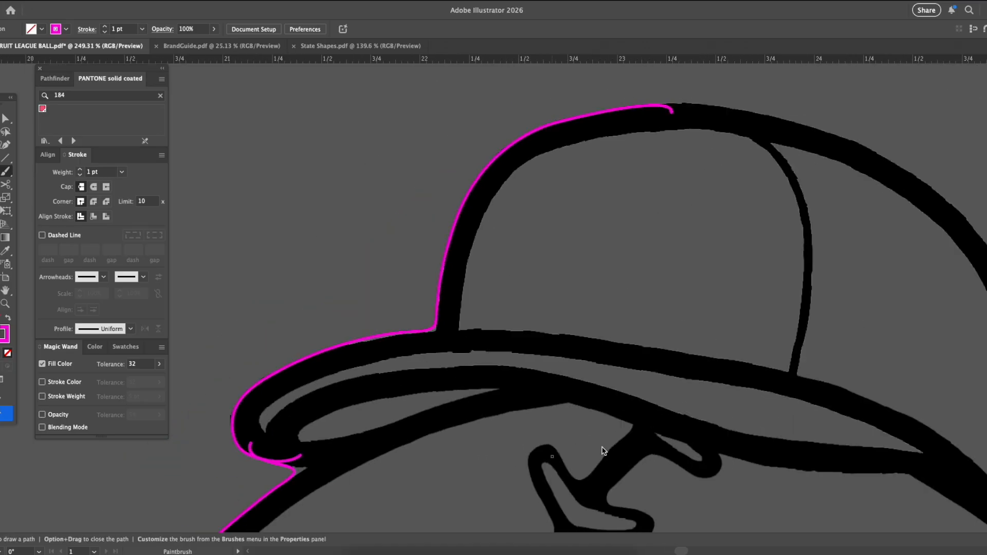
Finish the magenta contour over the cap's crown and the bat, and select the strokes with the Magic Wand
{"action": "scroll", "coordinate": [604, 451], "scroll_direction": "right", "scroll_amount": 7}
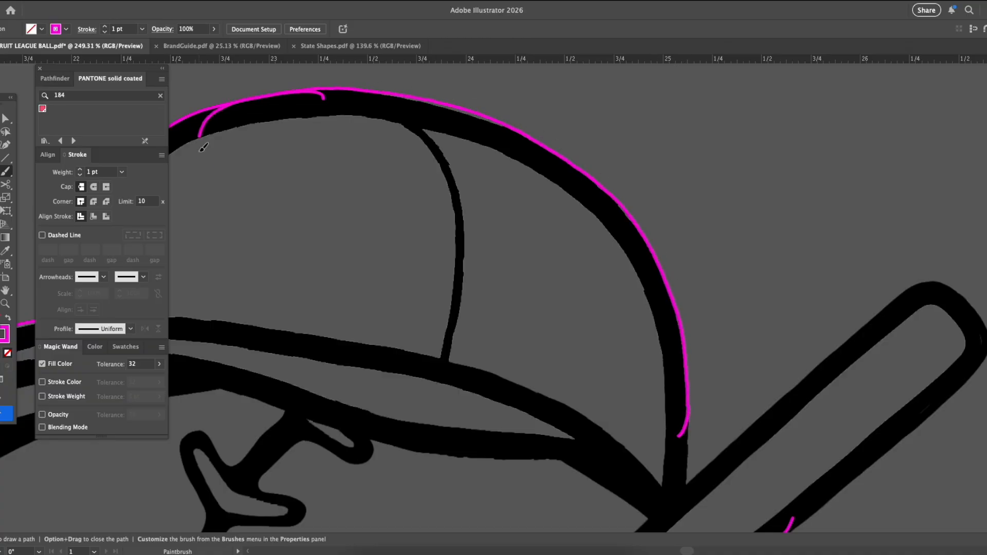
{"action": "scroll", "coordinate": [493, 478], "scroll_direction": "right", "scroll_amount": 5}
{"action": "scroll", "coordinate": [494, 478], "scroll_direction": "down", "scroll_amount": 3}
{"action": "mouse_move", "coordinate": [693, 162]}
{"action": "left_mouse_down"}
{"action": "mouse_move", "coordinate": [614, 176]}
{"action": "mouse_move", "coordinate": [449, 319]}
{"action": "left_mouse_up"}
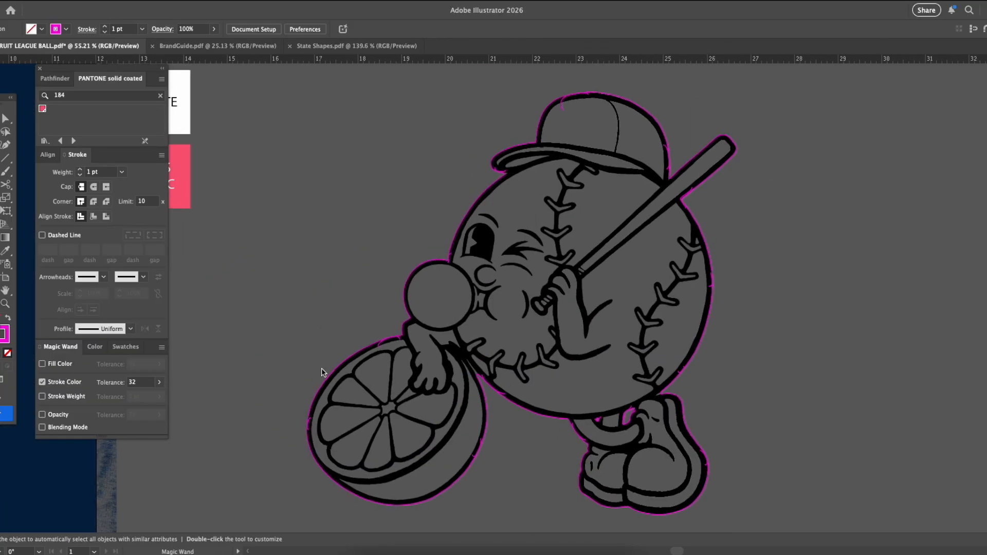
{"action": "left_click", "coordinate": [320, 359]}
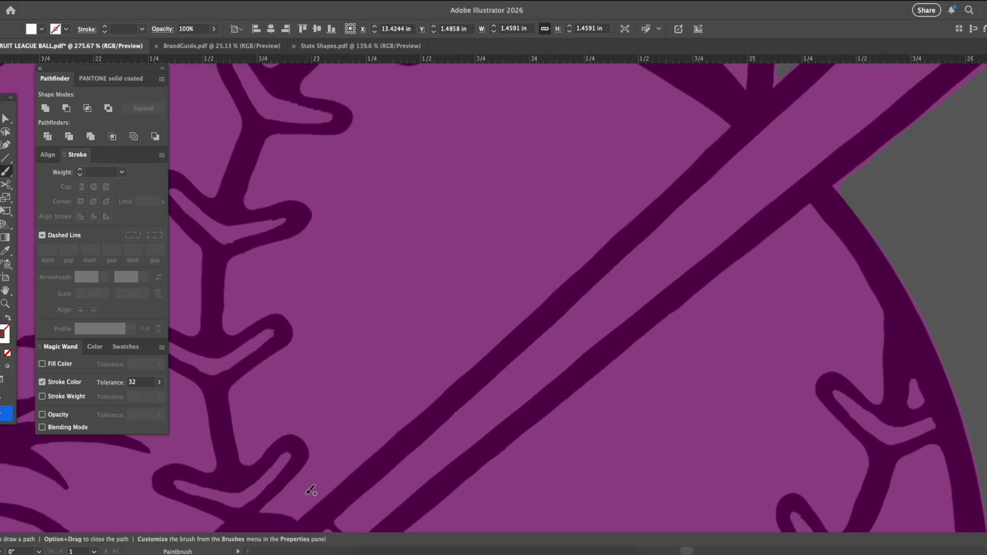
Trace the ball panel between the front seam and the bat with white 1 pt Paintbrush strokes, including the edge under the cap
{"action": "mouse_move", "coordinate": [308, 491]}
{"action": "left_mouse_down"}
{"action": "mouse_move", "coordinate": [480, 357]}
{"action": "mouse_move", "coordinate": [731, 126]}
{"action": "mouse_move", "coordinate": [576, 94]}
{"action": "left_mouse_up"}
{"action": "mouse_move", "coordinate": [237, 273]}
{"action": "left_mouse_down"}
{"action": "mouse_move", "coordinate": [226, 297]}
{"action": "mouse_move", "coordinate": [293, 340]}
{"action": "mouse_move", "coordinate": [262, 453]}
{"action": "left_mouse_up"}
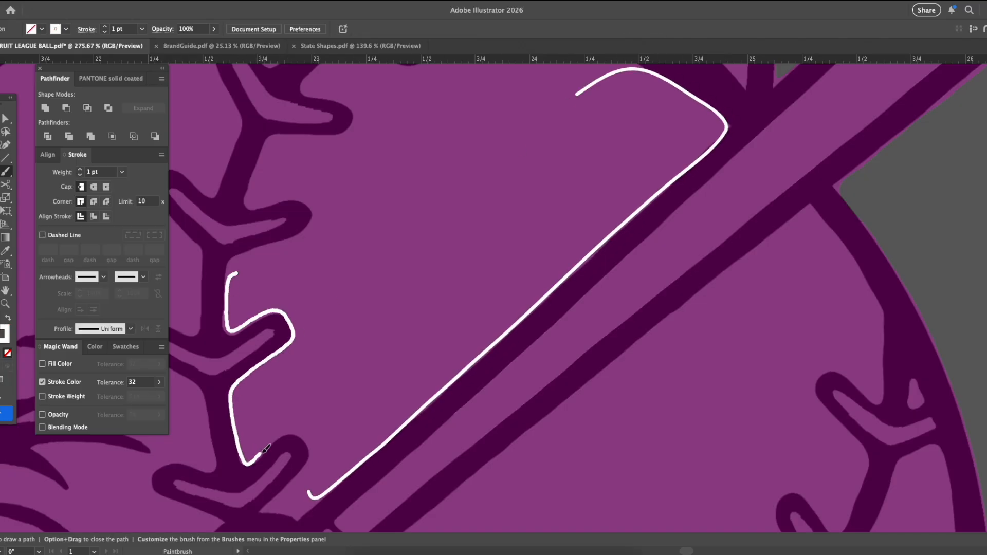
{"action": "left_click_drag", "start_coordinate": [271, 503], "coordinate": [411, 385]}
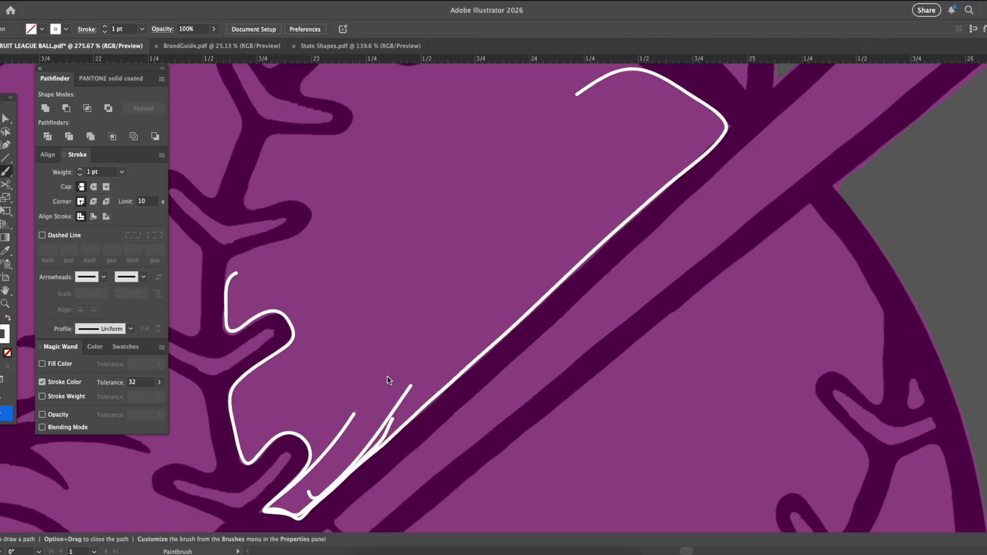
{"action": "scroll", "coordinate": [387, 375], "scroll_direction": "up", "scroll_amount": 5}
{"action": "mouse_move", "coordinate": [738, 300]}
{"action": "left_mouse_down"}
{"action": "mouse_move", "coordinate": [691, 243]}
{"action": "mouse_move", "coordinate": [460, 211]}
{"action": "mouse_move", "coordinate": [375, 266]}
{"action": "left_mouse_up"}
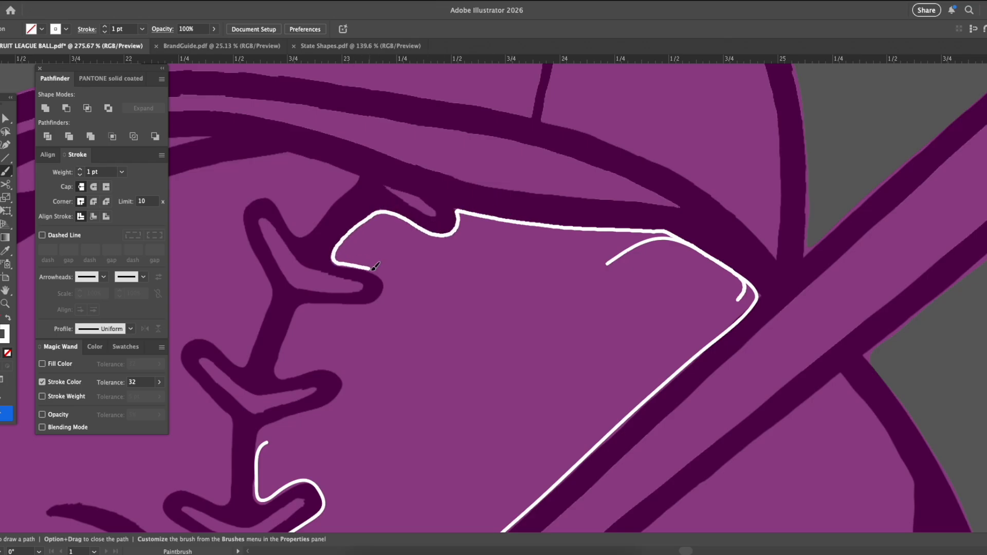
{"action": "mouse_move", "coordinate": [298, 313]}
{"action": "left_mouse_down"}
{"action": "mouse_move", "coordinate": [289, 376]}
{"action": "mouse_move", "coordinate": [345, 384]}
{"action": "left_mouse_up"}
Trace the face side of the front seam, the ball's inner edge and the hand's contour in white
{"action": "mouse_move", "coordinate": [259, 446]}
{"action": "left_mouse_down"}
{"action": "mouse_move", "coordinate": [297, 462]}
{"action": "mouse_move", "coordinate": [798, 325]}
{"action": "mouse_move", "coordinate": [728, 414]}
{"action": "left_mouse_up"}
{"action": "mouse_move", "coordinate": [647, 442]}
{"action": "left_mouse_down"}
{"action": "mouse_move", "coordinate": [699, 149]}
{"action": "mouse_move", "coordinate": [771, 115]}
{"action": "mouse_move", "coordinate": [428, 207]}
{"action": "mouse_move", "coordinate": [225, 436]}
{"action": "mouse_move", "coordinate": [190, 526]}
{"action": "left_mouse_up"}
{"action": "left_click_drag", "start_coordinate": [713, 418], "coordinate": [749, 147]}
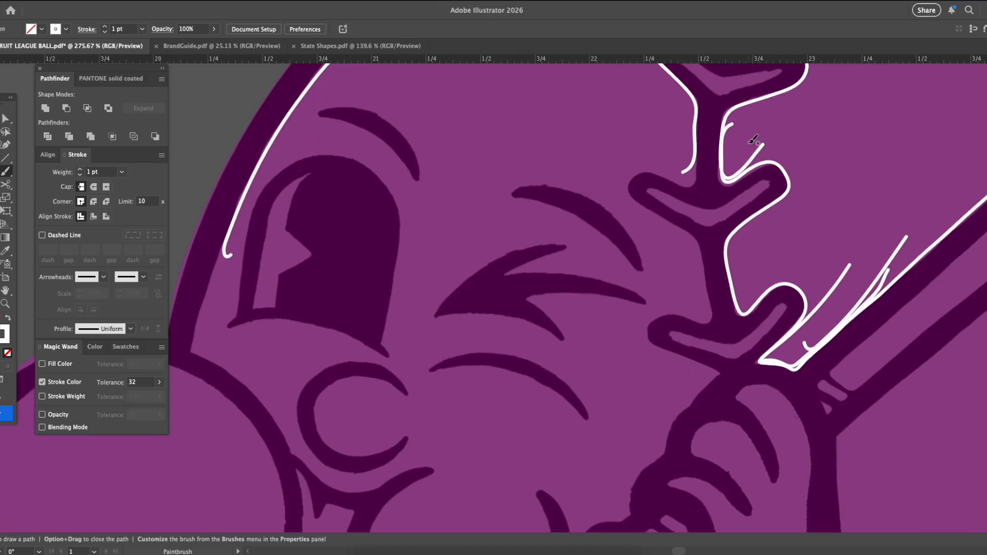
{"action": "mouse_move", "coordinate": [693, 183]}
{"action": "left_mouse_down"}
{"action": "mouse_move", "coordinate": [703, 260]}
{"action": "mouse_move", "coordinate": [656, 341]}
{"action": "mouse_move", "coordinate": [663, 443]}
{"action": "mouse_move", "coordinate": [589, 522]}
{"action": "mouse_move", "coordinate": [581, 508]}
{"action": "left_mouse_up"}
Outline the open eye, the winking eye, both eyebrows and the bubble-side face edge in white
{"action": "mouse_move", "coordinate": [584, 170]}
{"action": "left_mouse_down"}
{"action": "mouse_move", "coordinate": [639, 250]}
{"action": "mouse_move", "coordinate": [514, 193]}
{"action": "mouse_move", "coordinate": [665, 263]}
{"action": "left_mouse_up"}
{"action": "mouse_move", "coordinate": [380, 92]}
{"action": "left_mouse_down"}
{"action": "mouse_move", "coordinate": [404, 160]}
{"action": "mouse_move", "coordinate": [390, 114]}
{"action": "mouse_move", "coordinate": [437, 206]}
{"action": "left_mouse_up"}
{"action": "left_click_drag", "start_coordinate": [436, 207], "coordinate": [522, 202]}
{"action": "mouse_move", "coordinate": [450, 143]}
{"action": "left_mouse_down"}
{"action": "mouse_move", "coordinate": [486, 227]}
{"action": "mouse_move", "coordinate": [465, 349]}
{"action": "mouse_move", "coordinate": [307, 322]}
{"action": "mouse_move", "coordinate": [376, 157]}
{"action": "mouse_move", "coordinate": [486, 216]}
{"action": "mouse_move", "coordinate": [519, 301]}
{"action": "left_mouse_up"}
{"action": "left_click_drag", "start_coordinate": [360, 215], "coordinate": [344, 293]}
{"action": "left_click_drag", "start_coordinate": [366, 191], "coordinate": [384, 176]}
{"action": "mouse_move", "coordinate": [352, 161]}
{"action": "left_mouse_down"}
{"action": "mouse_move", "coordinate": [329, 197]}
{"action": "mouse_move", "coordinate": [306, 359]}
{"action": "mouse_move", "coordinate": [401, 465]}
{"action": "mouse_move", "coordinate": [524, 461]}
{"action": "mouse_move", "coordinate": [467, 524]}
{"action": "left_mouse_up"}
{"action": "mouse_move", "coordinate": [610, 221]}
{"action": "left_mouse_down"}
{"action": "mouse_move", "coordinate": [520, 310]}
{"action": "mouse_move", "coordinate": [688, 271]}
{"action": "mouse_move", "coordinate": [650, 241]}
{"action": "mouse_move", "coordinate": [514, 310]}
{"action": "mouse_move", "coordinate": [679, 413]}
{"action": "mouse_move", "coordinate": [512, 364]}
{"action": "mouse_move", "coordinate": [715, 403]}
{"action": "left_mouse_up"}
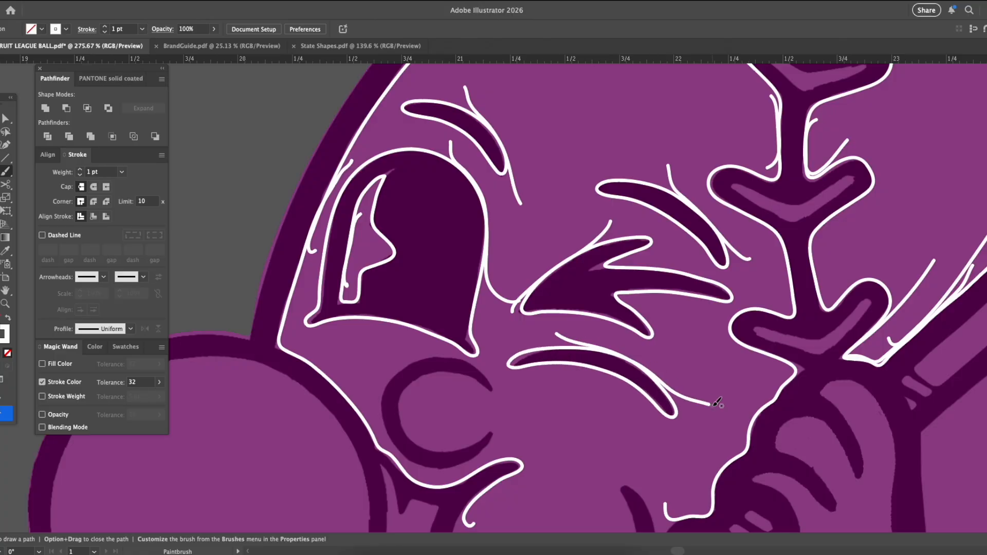
Trace the nose, the cheek creases, the mouth corner and the bat's knob with white strokes
{"action": "left_click_drag", "start_coordinate": [516, 362], "coordinate": [559, 373]}
{"action": "mouse_move", "coordinate": [418, 351]}
{"action": "left_mouse_down"}
{"action": "mouse_move", "coordinate": [378, 401]}
{"action": "mouse_move", "coordinate": [493, 434]}
{"action": "mouse_move", "coordinate": [414, 385]}
{"action": "left_mouse_up"}
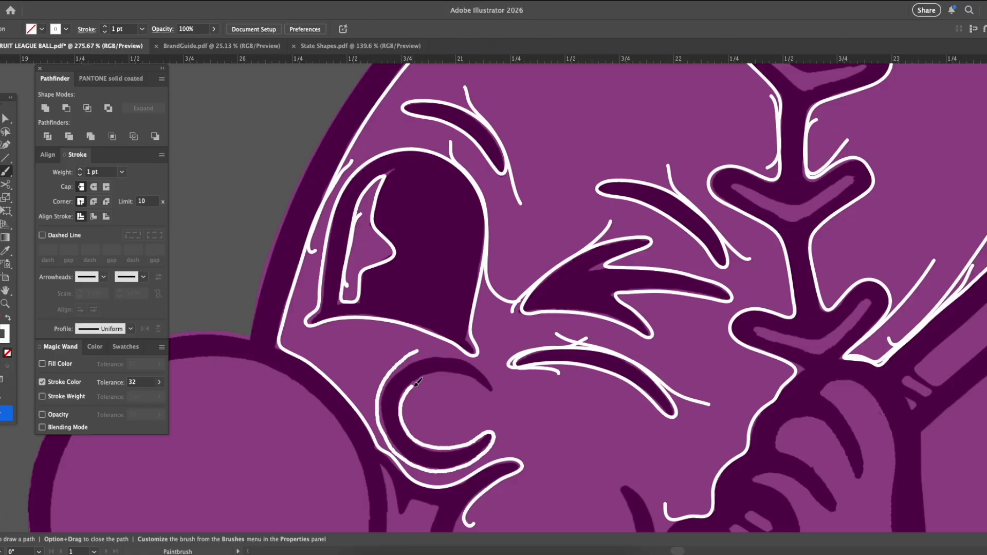
{"action": "scroll", "coordinate": [535, 411], "scroll_direction": "down", "scroll_amount": 10}
{"action": "mouse_move", "coordinate": [740, 314]}
{"action": "left_mouse_down"}
{"action": "mouse_move", "coordinate": [746, 231]}
{"action": "mouse_move", "coordinate": [666, 260]}
{"action": "mouse_move", "coordinate": [673, 152]}
{"action": "mouse_move", "coordinate": [627, 257]}
{"action": "mouse_move", "coordinate": [597, 143]}
{"action": "left_mouse_up"}
{"action": "left_click_drag", "start_coordinate": [628, 258], "coordinate": [601, 323]}
{"action": "mouse_move", "coordinate": [505, 122]}
{"action": "left_mouse_down"}
{"action": "mouse_move", "coordinate": [427, 191]}
{"action": "mouse_move", "coordinate": [445, 286]}
{"action": "left_mouse_up"}
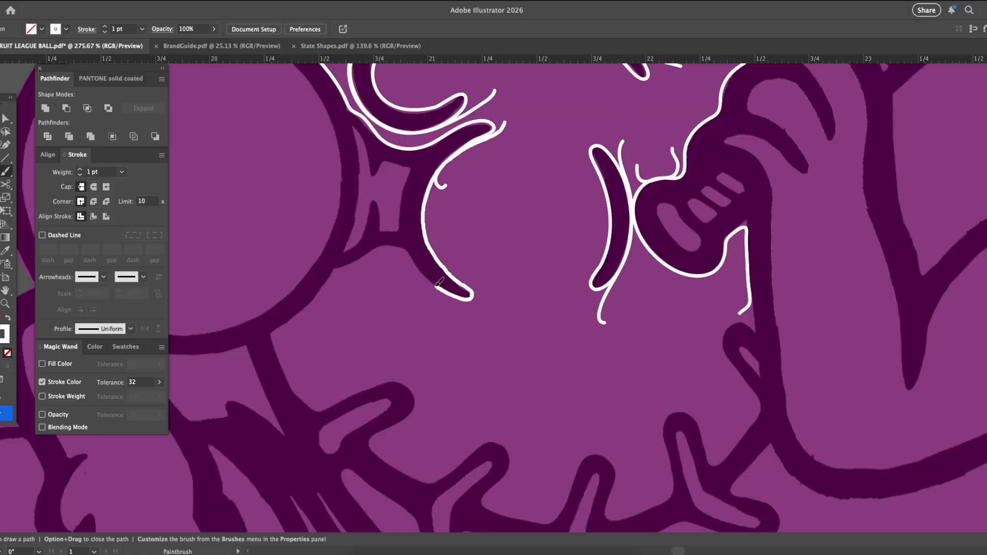
Trace the lower face boundary in white along the bubble, the chin and the stitches of the lower front seam
{"action": "mouse_move", "coordinate": [345, 267]}
{"action": "left_mouse_down"}
{"action": "mouse_move", "coordinate": [288, 378]}
{"action": "mouse_move", "coordinate": [347, 385]}
{"action": "left_mouse_up"}
{"action": "mouse_move", "coordinate": [740, 236]}
{"action": "left_mouse_down"}
{"action": "mouse_move", "coordinate": [747, 390]}
{"action": "mouse_move", "coordinate": [688, 408]}
{"action": "mouse_move", "coordinate": [609, 517]}
{"action": "mouse_move", "coordinate": [560, 514]}
{"action": "left_mouse_up"}
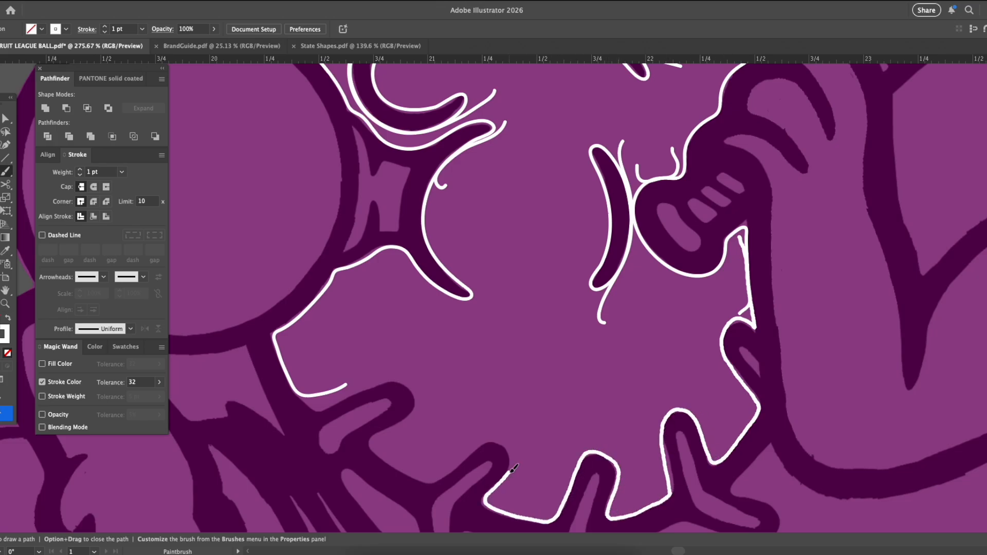
{"action": "mouse_move", "coordinate": [423, 475]}
{"action": "left_mouse_down"}
{"action": "mouse_move", "coordinate": [398, 381]}
{"action": "mouse_move", "coordinate": [304, 395]}
{"action": "mouse_move", "coordinate": [288, 335]}
{"action": "left_mouse_up"}
{"action": "left_click_drag", "start_coordinate": [513, 428], "coordinate": [491, 439]}
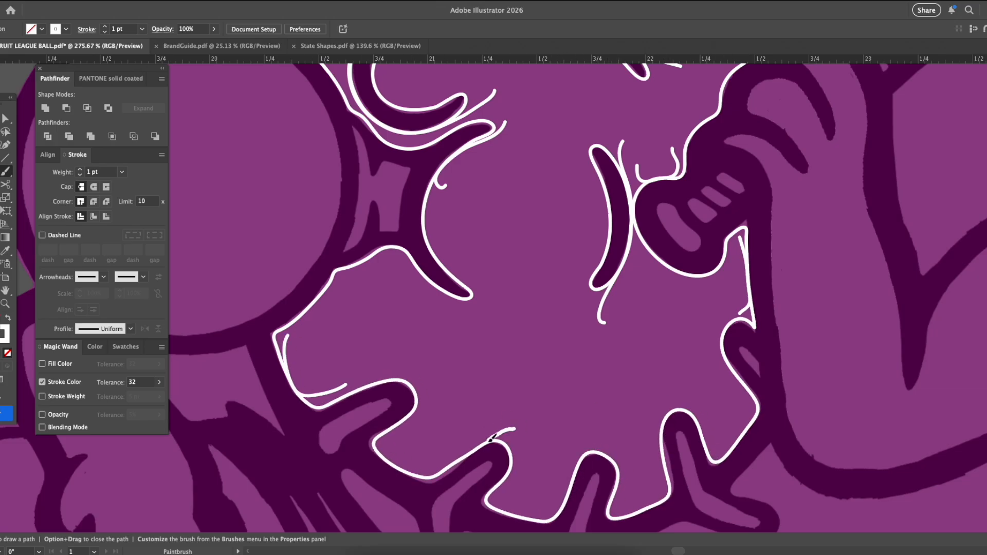
{"action": "left_click_drag", "start_coordinate": [393, 455], "coordinate": [383, 447]}
{"action": "scroll", "coordinate": [555, 304], "scroll_direction": "left", "scroll_amount": 10}
{"action": "scroll", "coordinate": [555, 304], "scroll_direction": "up", "scroll_amount": 5}
{"action": "mouse_move", "coordinate": [699, 321]}
{"action": "left_mouse_down"}
{"action": "mouse_move", "coordinate": [703, 373]}
{"action": "mouse_move", "coordinate": [672, 295]}
{"action": "left_mouse_up"}
Trace the ball panel below the bat in white along the bat's lower edge, the arm and the rear seam
{"action": "scroll", "coordinate": [709, 329], "scroll_direction": "right", "scroll_amount": 15}
{"action": "mouse_move", "coordinate": [747, 296]}
{"action": "left_mouse_down"}
{"action": "mouse_move", "coordinate": [713, 143]}
{"action": "mouse_move", "coordinate": [538, 225]}
{"action": "mouse_move", "coordinate": [253, 452]}
{"action": "mouse_move", "coordinate": [215, 519]}
{"action": "left_mouse_up"}
{"action": "left_click_drag", "start_coordinate": [736, 209], "coordinate": [753, 232]}
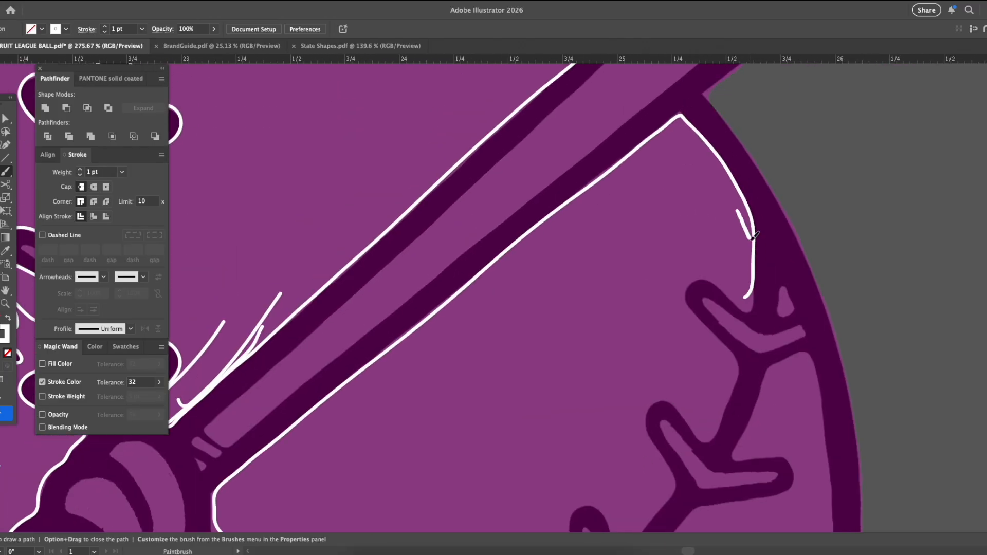
{"action": "mouse_move", "coordinate": [721, 286]}
{"action": "left_mouse_down"}
{"action": "mouse_move", "coordinate": [733, 403]}
{"action": "mouse_move", "coordinate": [644, 425]}
{"action": "mouse_move", "coordinate": [629, 501]}
{"action": "left_mouse_up"}
{"action": "mouse_move", "coordinate": [629, 501]}
{"action": "left_mouse_down"}
{"action": "mouse_move", "coordinate": [623, 490]}
{"action": "mouse_move", "coordinate": [779, 165]}
{"action": "left_mouse_up"}
{"action": "mouse_move", "coordinate": [816, 145]}
{"action": "left_mouse_down"}
{"action": "mouse_move", "coordinate": [790, 202]}
{"action": "mouse_move", "coordinate": [721, 221]}
{"action": "mouse_move", "coordinate": [658, 393]}
{"action": "mouse_move", "coordinate": [589, 484]}
{"action": "mouse_move", "coordinate": [593, 516]}
{"action": "left_mouse_up"}
{"action": "mouse_move", "coordinate": [383, 150]}
{"action": "left_mouse_down"}
{"action": "mouse_move", "coordinate": [364, 185]}
{"action": "mouse_move", "coordinate": [434, 298]}
{"action": "mouse_move", "coordinate": [437, 337]}
{"action": "mouse_move", "coordinate": [376, 407]}
{"action": "mouse_move", "coordinate": [326, 131]}
{"action": "mouse_move", "coordinate": [306, 185]}
{"action": "mouse_move", "coordinate": [219, 162]}
{"action": "mouse_move", "coordinate": [248, 206]}
{"action": "mouse_move", "coordinate": [240, 264]}
{"action": "left_mouse_up"}
Extend the white tracing around the arm and the remaining lower areas of the ball
{"action": "mouse_move", "coordinate": [235, 221]}
{"action": "left_mouse_down"}
{"action": "mouse_move", "coordinate": [241, 297]}
{"action": "mouse_move", "coordinate": [321, 513]}
{"action": "mouse_move", "coordinate": [634, 237]}
{"action": "left_mouse_up"}
{"action": "mouse_move", "coordinate": [593, 320]}
{"action": "left_mouse_down"}
{"action": "mouse_move", "coordinate": [783, 218]}
{"action": "mouse_move", "coordinate": [550, 244]}
{"action": "mouse_move", "coordinate": [560, 108]}
{"action": "left_mouse_up"}
{"action": "mouse_move", "coordinate": [756, 259]}
{"action": "left_mouse_down"}
{"action": "mouse_move", "coordinate": [619, 290]}
{"action": "mouse_move", "coordinate": [496, 289]}
{"action": "mouse_move", "coordinate": [437, 323]}
{"action": "mouse_move", "coordinate": [378, 391]}
{"action": "mouse_move", "coordinate": [277, 340]}
{"action": "mouse_move", "coordinate": [202, 401]}
{"action": "mouse_move", "coordinate": [363, 480]}
{"action": "mouse_move", "coordinate": [161, 370]}
{"action": "left_mouse_up"}
{"action": "mouse_move", "coordinate": [609, 94]}
{"action": "left_mouse_down"}
{"action": "mouse_move", "coordinate": [606, 128]}
{"action": "mouse_move", "coordinate": [732, 331]}
{"action": "mouse_move", "coordinate": [583, 425]}
{"action": "mouse_move", "coordinate": [366, 468]}
{"action": "mouse_move", "coordinate": [183, 413]}
{"action": "left_mouse_up"}
{"action": "mouse_move", "coordinate": [245, 434]}
{"action": "left_mouse_down"}
{"action": "mouse_move", "coordinate": [440, 460]}
{"action": "mouse_move", "coordinate": [702, 369]}
{"action": "left_mouse_up"}
{"action": "scroll", "coordinate": [514, 339], "scroll_direction": "left", "scroll_amount": 10}
{"action": "mouse_move", "coordinate": [327, 309]}
{"action": "left_mouse_down"}
{"action": "mouse_move", "coordinate": [502, 421]}
{"action": "mouse_move", "coordinate": [808, 414]}
{"action": "left_mouse_up"}
{"action": "left_click_drag", "start_coordinate": [679, 385], "coordinate": [898, 496]}
Trace the remaining ball areas in white, including the narrow panel between the rear seam's stitches and the ball's outer edge
{"action": "mouse_move", "coordinate": [432, 302]}
{"action": "left_mouse_down"}
{"action": "mouse_move", "coordinate": [504, 388]}
{"action": "mouse_move", "coordinate": [422, 289]}
{"action": "mouse_move", "coordinate": [490, 374]}
{"action": "left_mouse_up"}
{"action": "left_click_drag", "start_coordinate": [439, 368], "coordinate": [696, 374]}
{"action": "mouse_move", "coordinate": [573, 183]}
{"action": "left_mouse_down"}
{"action": "mouse_move", "coordinate": [586, 226]}
{"action": "mouse_move", "coordinate": [478, 198]}
{"action": "mouse_move", "coordinate": [537, 355]}
{"action": "mouse_move", "coordinate": [505, 422]}
{"action": "mouse_move", "coordinate": [394, 429]}
{"action": "mouse_move", "coordinate": [400, 331]}
{"action": "mouse_move", "coordinate": [367, 181]}
{"action": "left_mouse_up"}
{"action": "mouse_move", "coordinate": [602, 228]}
{"action": "left_mouse_down"}
{"action": "mouse_move", "coordinate": [584, 165]}
{"action": "mouse_move", "coordinate": [400, 132]}
{"action": "mouse_move", "coordinate": [406, 262]}
{"action": "mouse_move", "coordinate": [415, 267]}
{"action": "left_mouse_up"}
{"action": "mouse_move", "coordinate": [874, 442]}
{"action": "left_mouse_down"}
{"action": "mouse_move", "coordinate": [476, 466]}
{"action": "mouse_move", "coordinate": [377, 337]}
{"action": "left_mouse_up"}
{"action": "mouse_move", "coordinate": [654, 76]}
{"action": "left_mouse_down"}
{"action": "mouse_move", "coordinate": [636, 189]}
{"action": "mouse_move", "coordinate": [452, 494]}
{"action": "mouse_move", "coordinate": [424, 314]}
{"action": "mouse_move", "coordinate": [367, 240]}
{"action": "mouse_move", "coordinate": [456, 117]}
{"action": "left_mouse_up"}
{"action": "left_click_drag", "start_coordinate": [642, 110], "coordinate": [632, 389]}
{"action": "mouse_move", "coordinate": [656, 352]}
{"action": "left_mouse_down"}
{"action": "mouse_move", "coordinate": [629, 117]}
{"action": "mouse_move", "coordinate": [520, 270]}
{"action": "mouse_move", "coordinate": [524, 382]}
{"action": "left_mouse_up"}
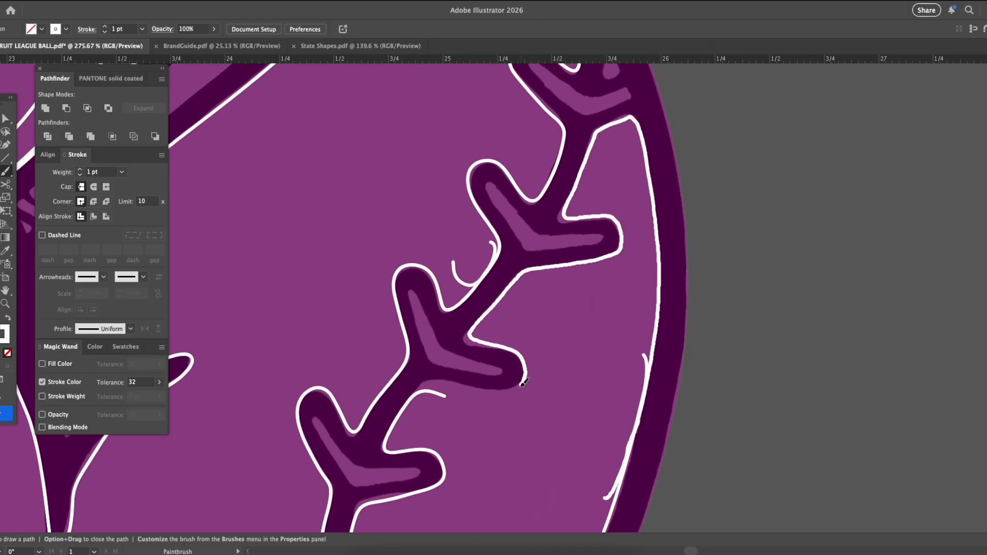
Outline the bent leg and the small four-sided leg section under the ball in white
{"action": "scroll", "coordinate": [623, 329], "scroll_direction": "up", "scroll_amount": 5}
{"action": "scroll", "coordinate": [636, 325], "scroll_direction": "up", "scroll_amount": 10}
{"action": "mouse_move", "coordinate": [324, 203]}
{"action": "left_mouse_down"}
{"action": "mouse_move", "coordinate": [377, 231]}
{"action": "mouse_move", "coordinate": [575, 241]}
{"action": "mouse_move", "coordinate": [354, 291]}
{"action": "mouse_move", "coordinate": [332, 189]}
{"action": "mouse_move", "coordinate": [470, 257]}
{"action": "left_mouse_up"}
{"action": "left_click_drag", "start_coordinate": [455, 166], "coordinate": [402, 194]}
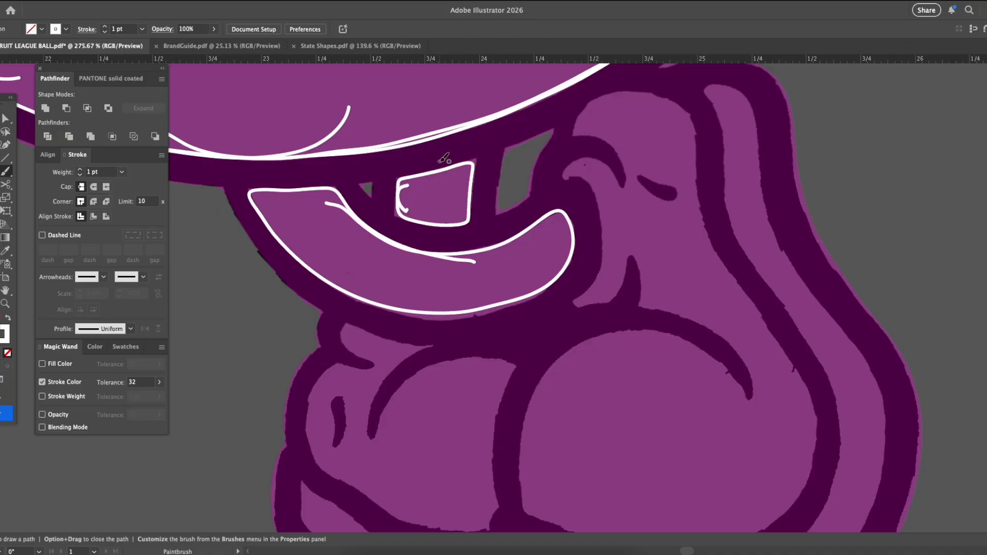
Select the white strokes with the Magic Wand and turn the traced ball and face areas into solid white shapes
{"action": "scroll", "coordinate": [486, 367], "scroll_direction": "down", "scroll_amount": 10}
{"action": "key", "text": "y"}
{"action": "left_click", "coordinate": [485, 367]}
{"action": "key", "text": "m"}
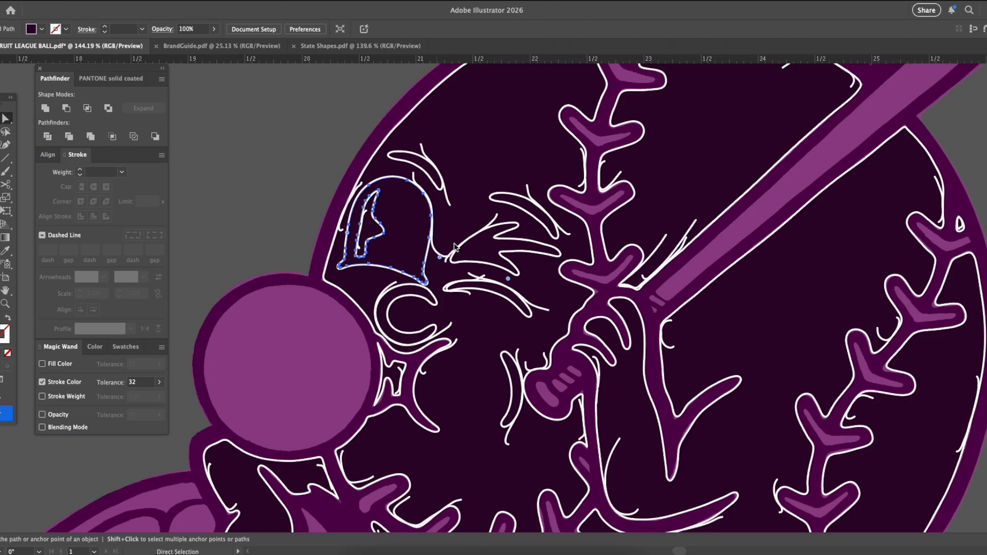
{"action": "key", "text": "a"}
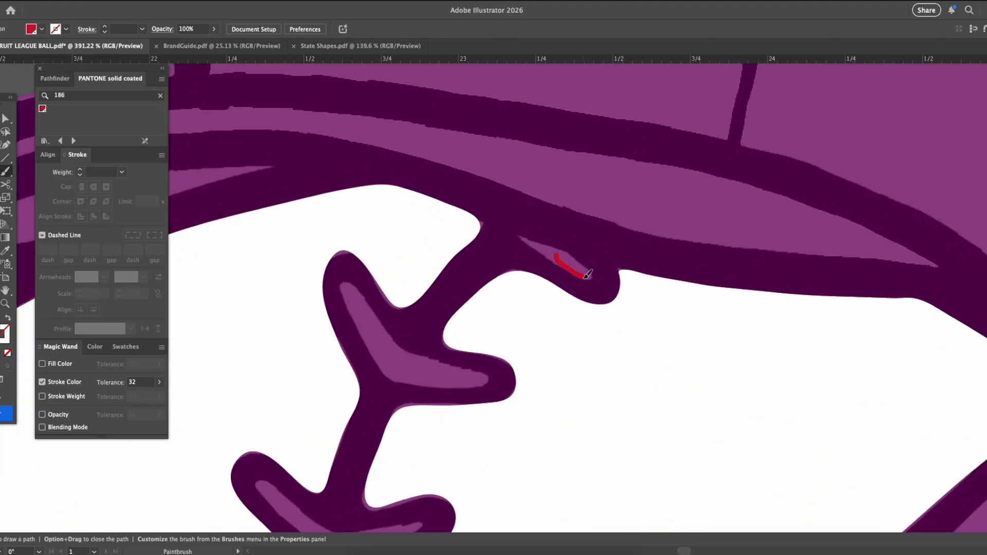
Trace the insides of the upper front-seam stitches with the Paintbrush in PANTONE 186 red
{"action": "left_click_drag", "start_coordinate": [543, 252], "coordinate": [584, 276]}
{"action": "mouse_move", "coordinate": [350, 302]}
{"action": "left_mouse_down"}
{"action": "mouse_move", "coordinate": [369, 338]}
{"action": "mouse_move", "coordinate": [467, 364]}
{"action": "mouse_move", "coordinate": [360, 328]}
{"action": "mouse_move", "coordinate": [442, 378]}
{"action": "left_mouse_up"}
{"action": "scroll", "coordinate": [370, 226], "scroll_direction": "down", "scroll_amount": 8}
{"action": "scroll", "coordinate": [370, 227], "scroll_direction": "left", "scroll_amount": 3}
{"action": "mouse_move", "coordinate": [368, 226]}
{"action": "left_mouse_down"}
{"action": "mouse_move", "coordinate": [524, 254]}
{"action": "mouse_move", "coordinate": [360, 209]}
{"action": "mouse_move", "coordinate": [367, 230]}
{"action": "left_mouse_up"}
{"action": "scroll", "coordinate": [367, 231], "scroll_direction": "down", "scroll_amount": 8}
{"action": "scroll", "coordinate": [367, 230], "scroll_direction": "left", "scroll_amount": 2}
{"action": "mouse_move", "coordinate": [490, 267]}
{"action": "left_mouse_down"}
{"action": "mouse_move", "coordinate": [570, 211]}
{"action": "mouse_move", "coordinate": [404, 227]}
{"action": "mouse_move", "coordinate": [491, 270]}
{"action": "left_mouse_up"}
Trace the insides of the lower front-seam stitches beside and below the arm in red
{"action": "scroll", "coordinate": [491, 270], "scroll_direction": "down", "scroll_amount": 8}
{"action": "scroll", "coordinate": [491, 269], "scroll_direction": "right", "scroll_amount": 1}
{"action": "mouse_move", "coordinate": [506, 306]}
{"action": "left_mouse_down"}
{"action": "mouse_move", "coordinate": [542, 277]}
{"action": "mouse_move", "coordinate": [472, 280]}
{"action": "mouse_move", "coordinate": [511, 304]}
{"action": "left_mouse_up"}
{"action": "scroll", "coordinate": [533, 275], "scroll_direction": "down", "scroll_amount": 8}
{"action": "scroll", "coordinate": [533, 275], "scroll_direction": "left", "scroll_amount": 1}
{"action": "left_click_drag", "start_coordinate": [471, 212], "coordinate": [474, 210]}
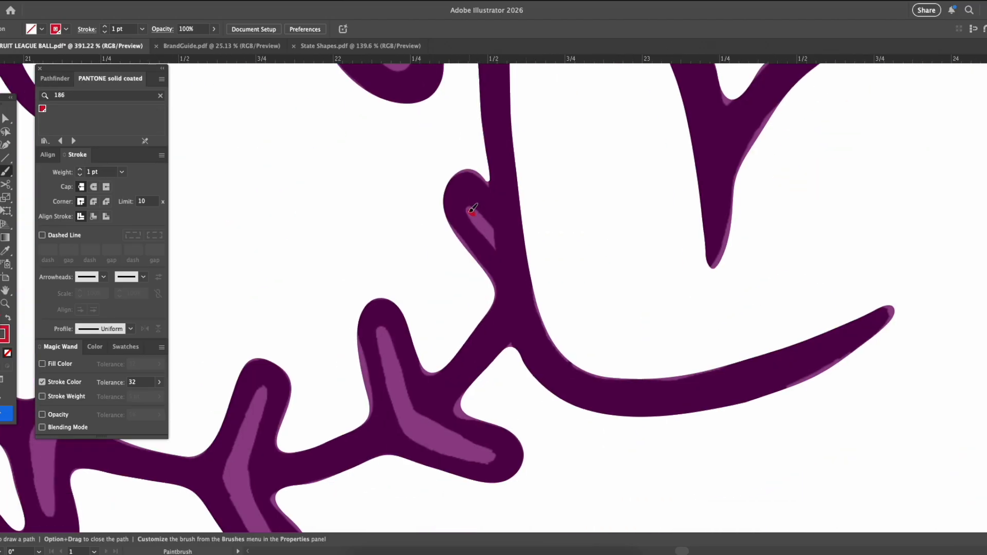
{"action": "mouse_move", "coordinate": [382, 343]}
{"action": "left_mouse_down"}
{"action": "mouse_move", "coordinate": [469, 461]}
{"action": "mouse_move", "coordinate": [402, 366]}
{"action": "mouse_move", "coordinate": [464, 450]}
{"action": "left_mouse_up"}
{"action": "scroll", "coordinate": [464, 451], "scroll_direction": "down", "scroll_amount": 6}
{"action": "scroll", "coordinate": [463, 451], "scroll_direction": "left", "scroll_amount": 5}
{"action": "mouse_move", "coordinate": [485, 161]}
{"action": "left_mouse_down"}
{"action": "mouse_move", "coordinate": [458, 228]}
{"action": "mouse_move", "coordinate": [492, 170]}
{"action": "mouse_move", "coordinate": [476, 261]}
{"action": "left_mouse_up"}
{"action": "mouse_move", "coordinate": [271, 183]}
{"action": "left_mouse_down"}
{"action": "mouse_move", "coordinate": [264, 192]}
{"action": "mouse_move", "coordinate": [346, 123]}
{"action": "mouse_move", "coordinate": [278, 240]}
{"action": "left_mouse_up"}
Trace the insides of the stitches along the ball's rear seam in red
{"action": "key", "text": "space"}
{"action": "mouse_move", "coordinate": [500, 248]}
{"action": "left_mouse_down"}
{"action": "mouse_move", "coordinate": [654, 414]}
{"action": "mouse_move", "coordinate": [947, 474]}
{"action": "left_mouse_up"}
{"action": "mouse_move", "coordinate": [607, 273]}
{"action": "left_mouse_down"}
{"action": "mouse_move", "coordinate": [549, 316]}
{"action": "mouse_move", "coordinate": [578, 282]}
{"action": "left_mouse_up"}
{"action": "key", "text": "space"}
{"action": "left_click_drag", "start_coordinate": [874, 205], "coordinate": [257, 360]}
{"action": "key", "text": "space"}
{"action": "left_click_drag", "start_coordinate": [734, 364], "coordinate": [215, 205]}
{"action": "mouse_move", "coordinate": [483, 184]}
{"action": "left_mouse_down"}
{"action": "mouse_move", "coordinate": [614, 214]}
{"action": "mouse_move", "coordinate": [477, 177]}
{"action": "left_mouse_up"}
{"action": "mouse_move", "coordinate": [423, 366]}
{"action": "left_mouse_down"}
{"action": "mouse_move", "coordinate": [455, 427]}
{"action": "mouse_move", "coordinate": [525, 414]}
{"action": "mouse_move", "coordinate": [460, 414]}
{"action": "left_mouse_up"}
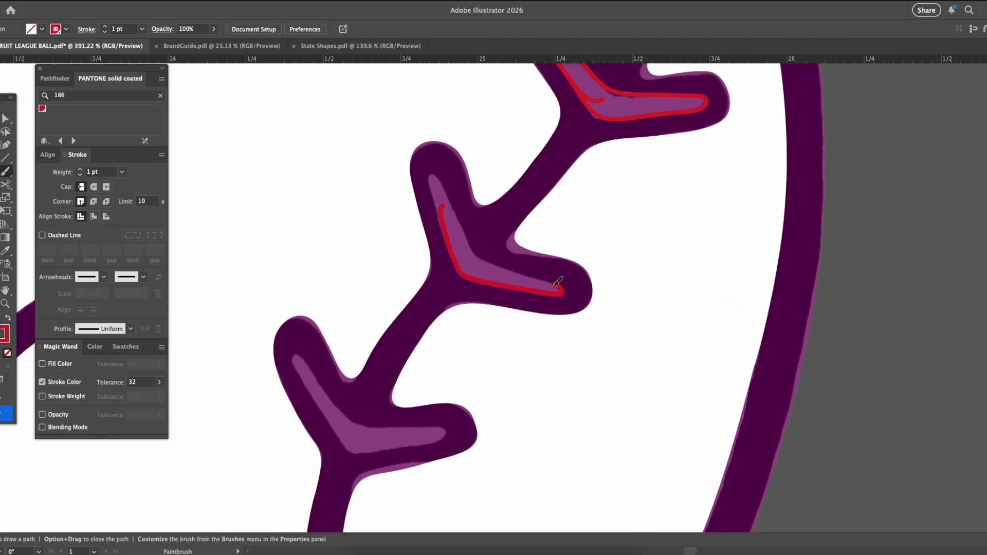
{"action": "left_click_drag", "start_coordinate": [428, 442], "coordinate": [439, 435]}
{"action": "scroll", "coordinate": [569, 365], "scroll_direction": "up", "scroll_amount": 10}
{"action": "left_click_drag", "start_coordinate": [444, 219], "coordinate": [513, 173]}
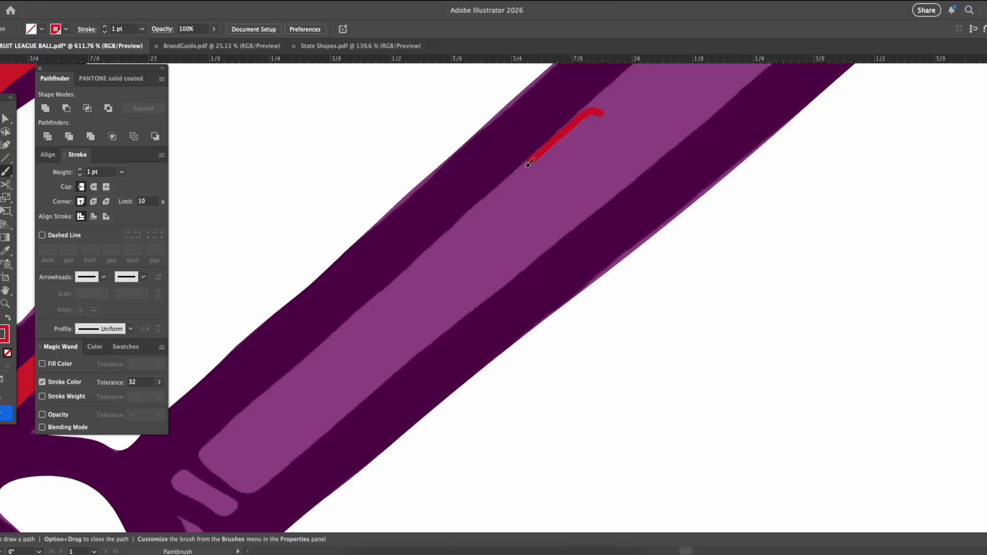
Outline the bat's inner area in red along both edges and around its rounded end
{"action": "mouse_move", "coordinate": [529, 154]}
{"action": "left_mouse_down"}
{"action": "mouse_move", "coordinate": [220, 473]}
{"action": "mouse_move", "coordinate": [551, 242]}
{"action": "left_mouse_up"}
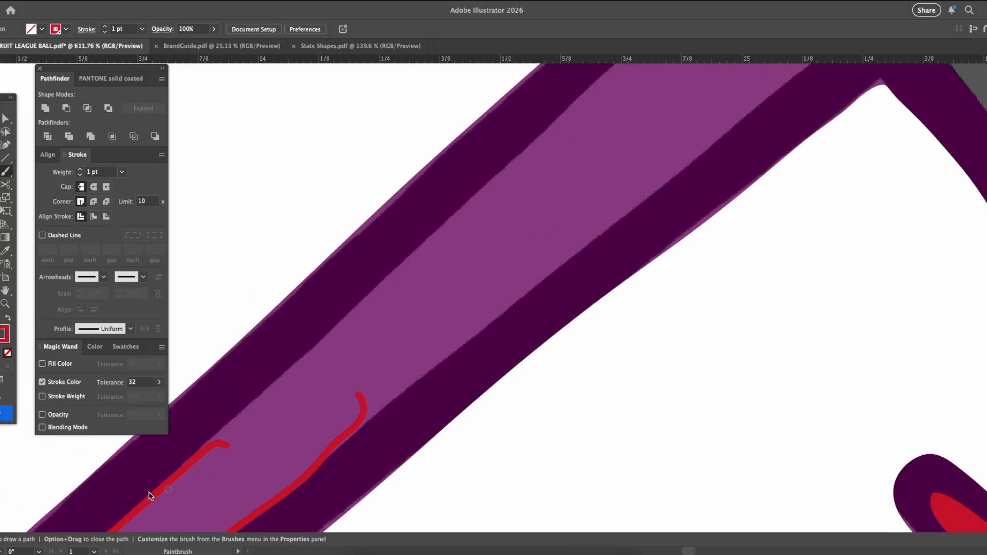
{"action": "left_click_drag", "start_coordinate": [149, 495], "coordinate": [619, 81]}
{"action": "mouse_move", "coordinate": [238, 507]}
{"action": "left_mouse_down"}
{"action": "mouse_move", "coordinate": [264, 497]}
{"action": "mouse_move", "coordinate": [488, 324]}
{"action": "mouse_move", "coordinate": [739, 87]}
{"action": "left_mouse_up"}
{"action": "mouse_move", "coordinate": [157, 530]}
{"action": "left_mouse_down"}
{"action": "mouse_move", "coordinate": [450, 244]}
{"action": "mouse_move", "coordinate": [650, 82]}
{"action": "left_mouse_up"}
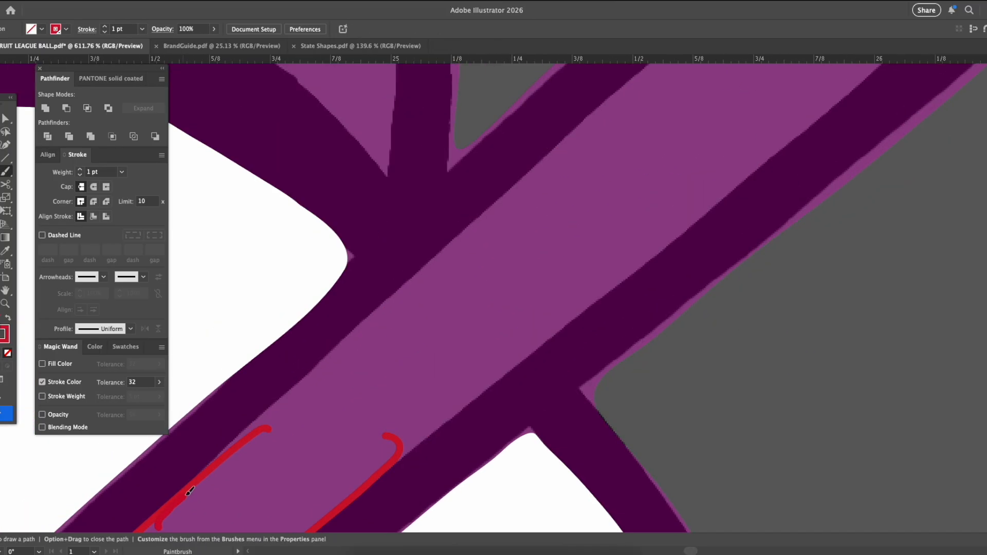
{"action": "mouse_move", "coordinate": [306, 512]}
{"action": "left_mouse_down"}
{"action": "mouse_move", "coordinate": [350, 495]}
{"action": "mouse_move", "coordinate": [717, 201]}
{"action": "left_mouse_up"}
{"action": "left_click_drag", "start_coordinate": [716, 201], "coordinate": [815, 90]}
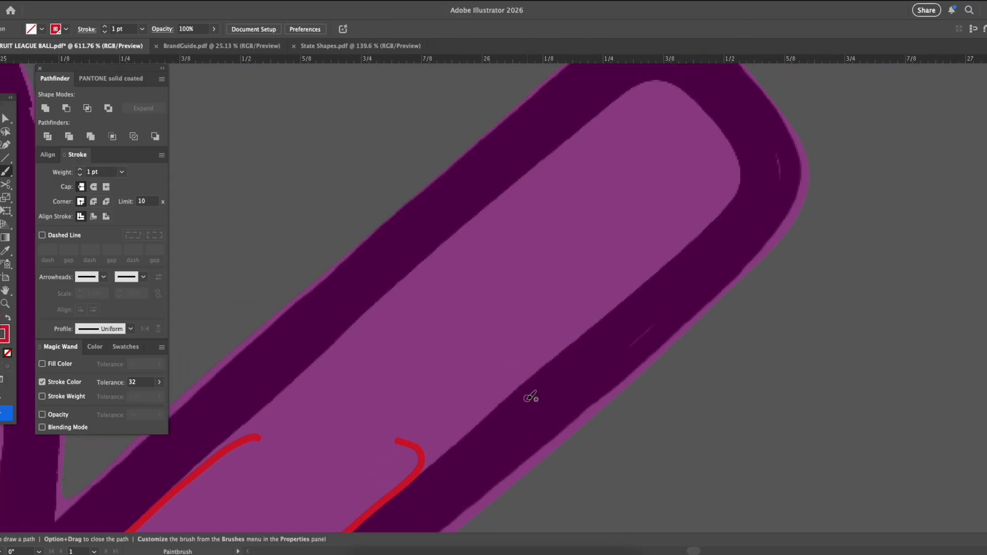
{"action": "mouse_move", "coordinate": [473, 428]}
{"action": "left_mouse_down"}
{"action": "mouse_move", "coordinate": [738, 156]}
{"action": "mouse_move", "coordinate": [665, 83]}
{"action": "mouse_move", "coordinate": [517, 186]}
{"action": "mouse_move", "coordinate": [173, 498]}
{"action": "left_mouse_up"}
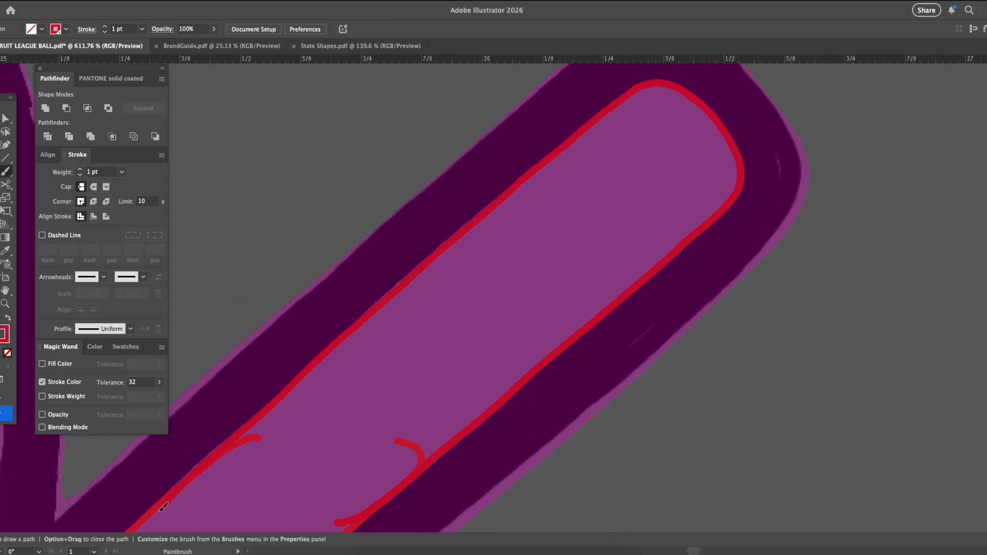
Complete the bat outline and turn its barrel and knob areas into solid red shapes
{"action": "left_click_drag", "start_coordinate": [848, 106], "coordinate": [662, 257]}
{"action": "left_click", "coordinate": [663, 258], "text": "alt"}
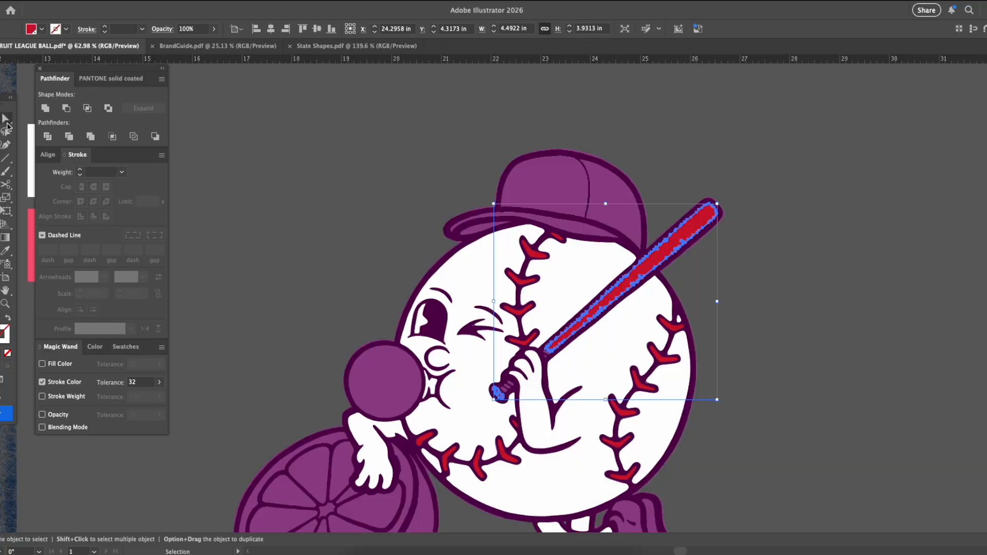
{"action": "left_click", "coordinate": [806, 319]}
Outline the cap's back panel in white with the Paintbrush and make it a solid shape
{"action": "key", "text": "b"}
{"action": "mouse_move", "coordinate": [552, 155]}
{"action": "left_mouse_down"}
{"action": "mouse_move", "coordinate": [670, 375]}
{"action": "mouse_move", "coordinate": [666, 511]}
{"action": "mouse_move", "coordinate": [503, 395]}
{"action": "mouse_move", "coordinate": [404, 354]}
{"action": "mouse_move", "coordinate": [421, 206]}
{"action": "mouse_move", "coordinate": [387, 88]}
{"action": "left_mouse_up"}
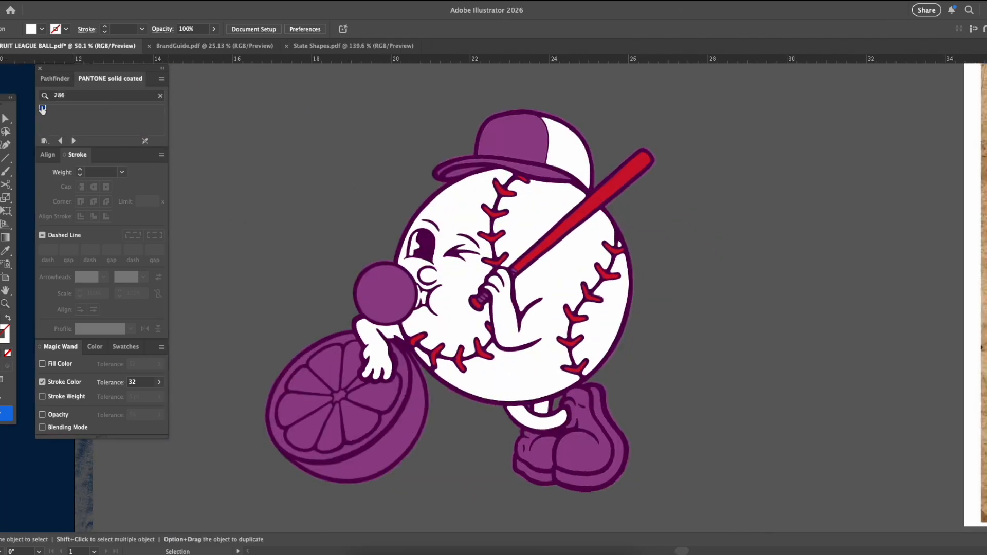
Choose PANTONE 286 blue and trace the underside and upper strip of the cap's brim with the Paintbrush
{"action": "left_click", "coordinate": [42, 109]}
{"action": "left_click_drag", "start_coordinate": [460, 157], "coordinate": [626, 217]}
{"action": "key", "text": "b"}
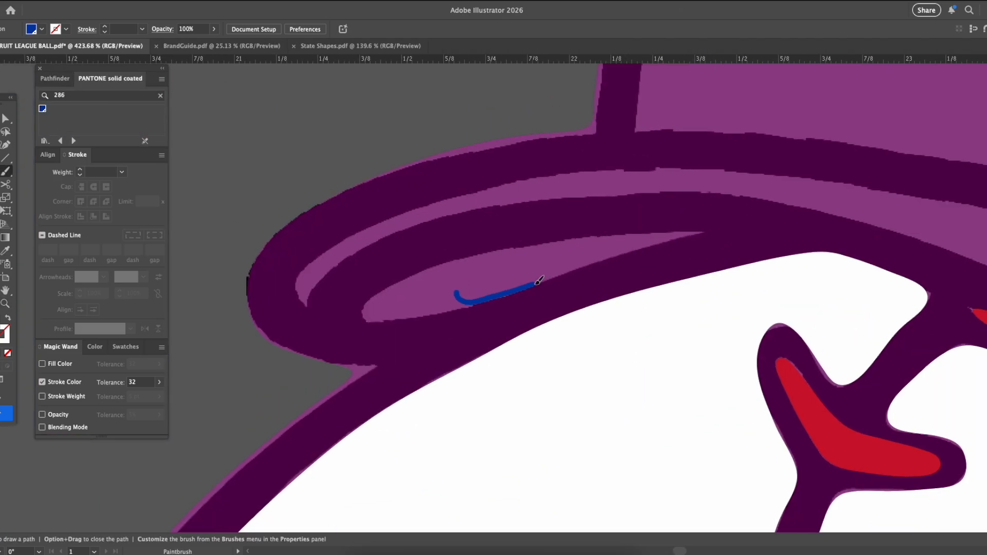
{"action": "mouse_move", "coordinate": [539, 281]}
{"action": "left_mouse_down"}
{"action": "mouse_move", "coordinate": [489, 256]}
{"action": "mouse_move", "coordinate": [494, 302]}
{"action": "left_mouse_up"}
{"action": "mouse_move", "coordinate": [724, 178]}
{"action": "left_mouse_down"}
{"action": "mouse_move", "coordinate": [527, 173]}
{"action": "mouse_move", "coordinate": [365, 251]}
{"action": "mouse_move", "coordinate": [770, 198]}
{"action": "mouse_move", "coordinate": [838, 202]}
{"action": "left_mouse_up"}
{"action": "left_click_drag", "start_coordinate": [838, 202], "coordinate": [395, 235]}
{"action": "mouse_move", "coordinate": [190, 217]}
{"action": "left_mouse_down"}
{"action": "mouse_move", "coordinate": [928, 370]}
{"action": "mouse_move", "coordinate": [772, 280]}
{"action": "mouse_move", "coordinate": [244, 202]}
{"action": "left_mouse_up"}
Trace the inside of the cap's front crown panel in blue
{"action": "scroll", "coordinate": [634, 447], "scroll_direction": "up", "scroll_amount": 5}
{"action": "mouse_move", "coordinate": [725, 139]}
{"action": "left_mouse_down"}
{"action": "mouse_move", "coordinate": [789, 202]}
{"action": "mouse_move", "coordinate": [771, 494]}
{"action": "mouse_move", "coordinate": [473, 446]}
{"action": "mouse_move", "coordinate": [216, 382]}
{"action": "mouse_move", "coordinate": [390, 157]}
{"action": "left_mouse_up"}
{"action": "left_click_drag", "start_coordinate": [780, 317], "coordinate": [796, 280]}
{"action": "mouse_move", "coordinate": [666, 94]}
{"action": "left_mouse_down"}
{"action": "mouse_move", "coordinate": [307, 167]}
{"action": "mouse_move", "coordinate": [249, 316]}
{"action": "left_mouse_up"}
Select the blue cap outlines by stroke colour and fill the brim and front crown areas with solid blue
{"action": "key", "text": "y"}
{"action": "left_click", "coordinate": [591, 95]}
{"action": "key", "text": "z"}
{"action": "left_click_drag", "start_coordinate": [637, 298], "coordinate": [488, 287]}
{"action": "key", "text": "v"}
{"action": "key", "text": "super+shift+a"}
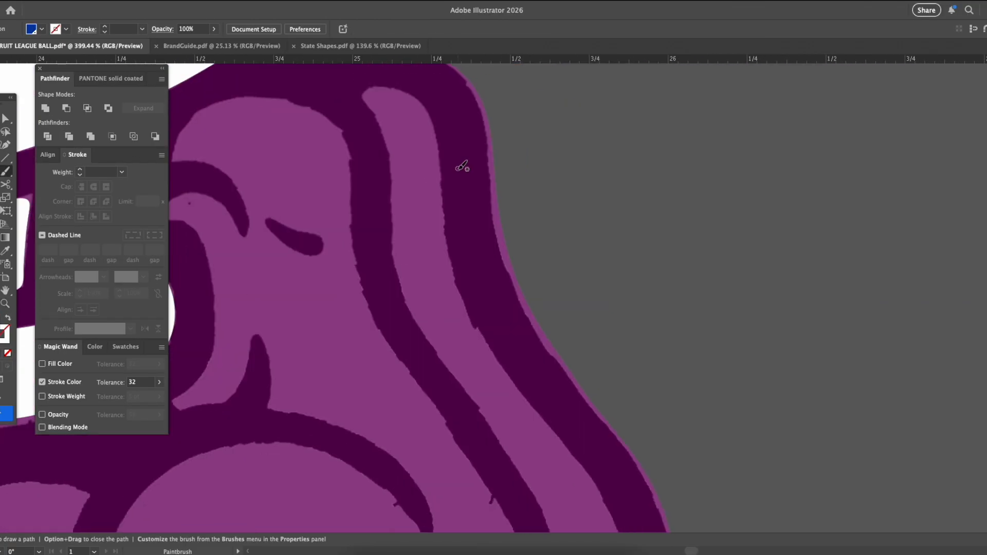
Trace the long sole band of the larger shoe in blue around its heel, outer edge and underside
{"action": "mouse_move", "coordinate": [602, 523]}
{"action": "left_mouse_down"}
{"action": "mouse_move", "coordinate": [520, 382]}
{"action": "mouse_move", "coordinate": [379, 83]}
{"action": "mouse_move", "coordinate": [452, 368]}
{"action": "mouse_move", "coordinate": [567, 516]}
{"action": "left_mouse_up"}
{"action": "mouse_move", "coordinate": [644, 438]}
{"action": "left_mouse_down"}
{"action": "mouse_move", "coordinate": [696, 101]}
{"action": "mouse_move", "coordinate": [791, 90]}
{"action": "left_mouse_up"}
{"action": "mouse_move", "coordinate": [655, 77]}
{"action": "left_mouse_down"}
{"action": "mouse_move", "coordinate": [694, 170]}
{"action": "mouse_move", "coordinate": [575, 431]}
{"action": "mouse_move", "coordinate": [237, 400]}
{"action": "mouse_move", "coordinate": [416, 505]}
{"action": "left_mouse_up"}
{"action": "mouse_move", "coordinate": [773, 218]}
{"action": "left_mouse_down"}
{"action": "mouse_move", "coordinate": [748, 363]}
{"action": "mouse_move", "coordinate": [657, 476]}
{"action": "left_mouse_up"}
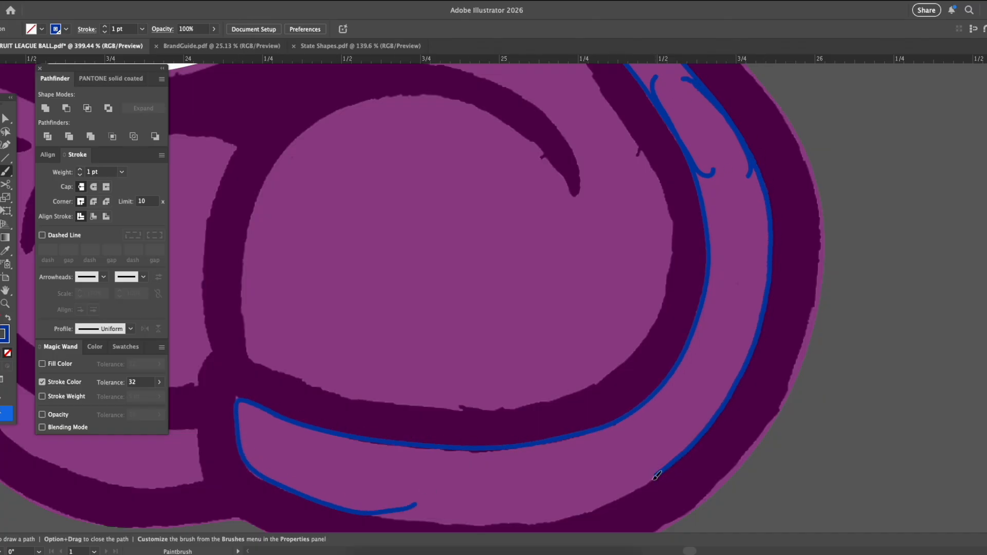
{"action": "left_click_drag", "start_coordinate": [421, 517], "coordinate": [277, 447]}
Trace the larger shoe's rounded toe and its upper, including the creases, in blue
{"action": "scroll", "coordinate": [656, 279], "scroll_direction": "up", "scroll_amount": 3}
{"action": "scroll", "coordinate": [656, 280], "scroll_direction": "left", "scroll_amount": 2}
{"action": "mouse_move", "coordinate": [559, 71]}
{"action": "left_mouse_down"}
{"action": "mouse_move", "coordinate": [652, 178]}
{"action": "mouse_move", "coordinate": [661, 454]}
{"action": "mouse_move", "coordinate": [307, 442]}
{"action": "mouse_move", "coordinate": [403, 233]}
{"action": "left_mouse_up"}
{"action": "mouse_move", "coordinate": [469, 73]}
{"action": "left_mouse_down"}
{"action": "mouse_move", "coordinate": [466, 142]}
{"action": "mouse_move", "coordinate": [584, 182]}
{"action": "left_mouse_up"}
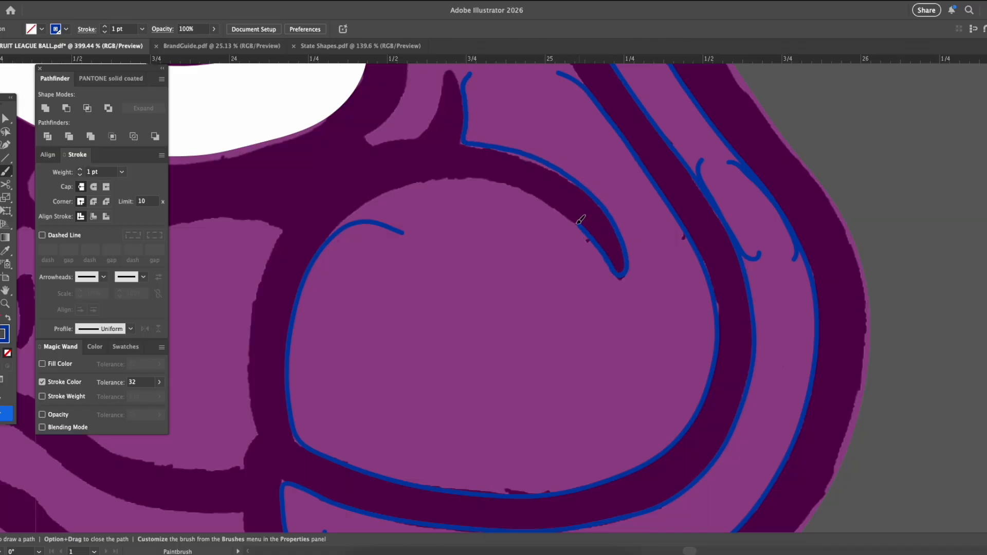
{"action": "scroll", "coordinate": [649, 439], "scroll_direction": "up", "scroll_amount": 5}
{"action": "scroll", "coordinate": [650, 439], "scroll_direction": "left", "scroll_amount": 1}
{"action": "mouse_move", "coordinate": [704, 479]}
{"action": "left_mouse_down"}
{"action": "mouse_move", "coordinate": [670, 417]}
{"action": "mouse_move", "coordinate": [570, 133]}
{"action": "left_mouse_up"}
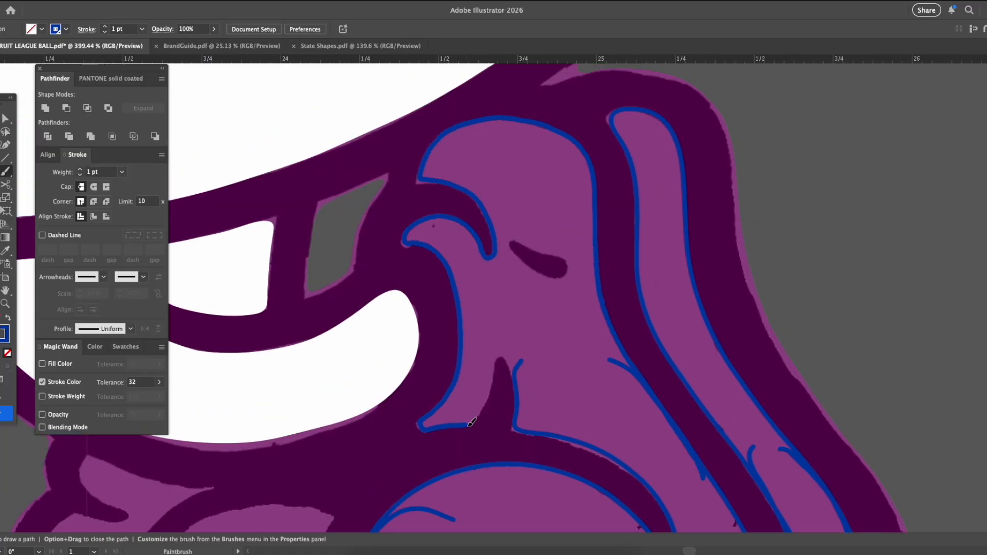
Trace the smaller shoe's upper, crease marks and sole strip in blue
{"action": "scroll", "coordinate": [576, 255], "scroll_direction": "down", "scroll_amount": 7}
{"action": "scroll", "coordinate": [577, 255], "scroll_direction": "left", "scroll_amount": 4}
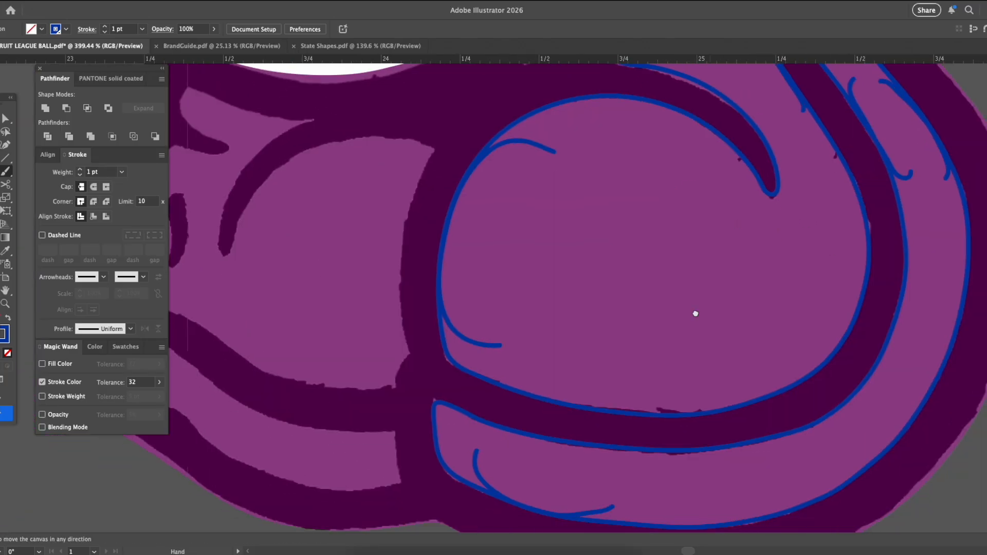
{"action": "left_click_drag", "start_coordinate": [526, 172], "coordinate": [522, 271]}
{"action": "mouse_move", "coordinate": [441, 395]}
{"action": "left_mouse_down"}
{"action": "mouse_move", "coordinate": [305, 329]}
{"action": "mouse_move", "coordinate": [275, 194]}
{"action": "left_mouse_up"}
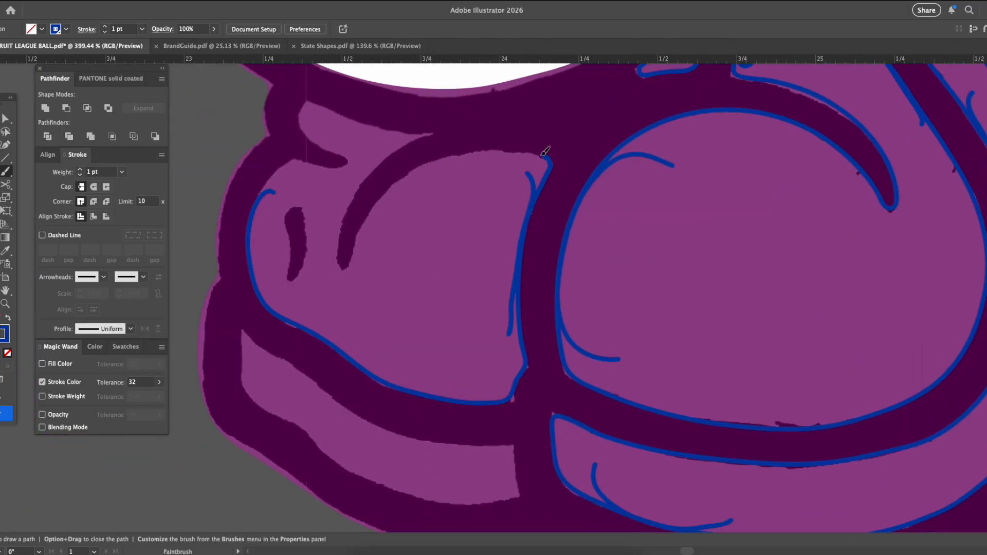
{"action": "mouse_move", "coordinate": [551, 155]}
{"action": "left_mouse_down"}
{"action": "mouse_move", "coordinate": [393, 192]}
{"action": "mouse_move", "coordinate": [343, 240]}
{"action": "left_mouse_up"}
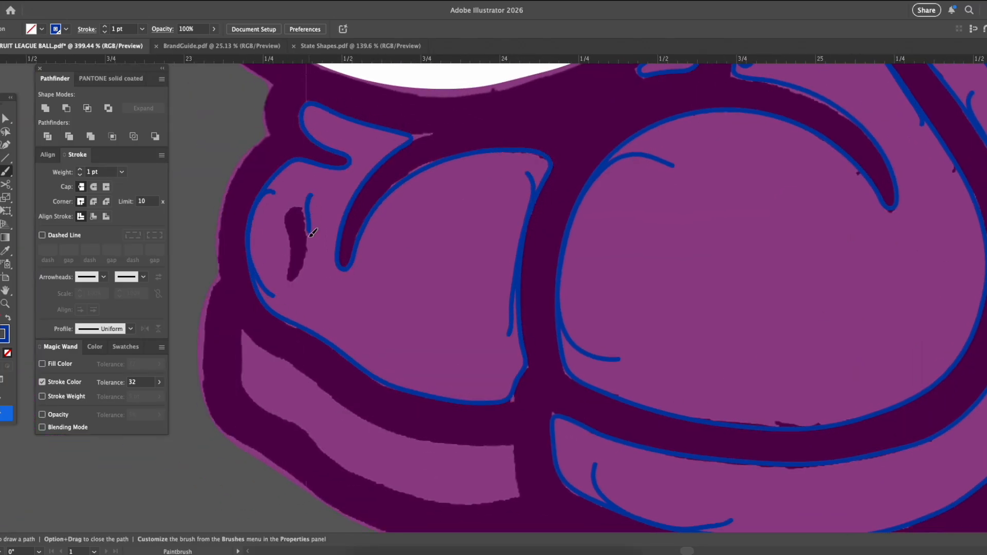
{"action": "scroll", "coordinate": [312, 231], "scroll_direction": "down", "scroll_amount": 3}
{"action": "scroll", "coordinate": [312, 231], "scroll_direction": "right", "scroll_amount": 2}
{"action": "mouse_move", "coordinate": [247, 298]}
{"action": "left_mouse_down"}
{"action": "mouse_move", "coordinate": [485, 407]}
{"action": "mouse_move", "coordinate": [280, 360]}
{"action": "left_mouse_up"}
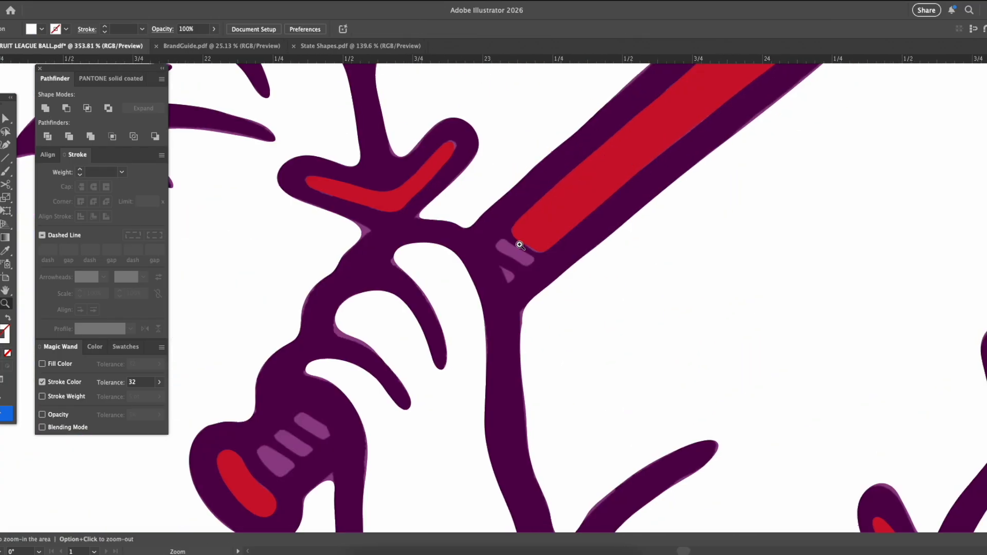
Trace the grip stripes on the bat handle above and below the hand and make them solid white
{"action": "left_click_drag", "start_coordinate": [520, 245], "coordinate": [688, 307]}
{"action": "mouse_move", "coordinate": [479, 268]}
{"action": "left_mouse_down"}
{"action": "mouse_move", "coordinate": [499, 287]}
{"action": "mouse_move", "coordinate": [480, 250]}
{"action": "mouse_move", "coordinate": [554, 311]}
{"action": "left_mouse_up"}
{"action": "mouse_move", "coordinate": [489, 341]}
{"action": "left_mouse_down"}
{"action": "mouse_move", "coordinate": [498, 359]}
{"action": "mouse_move", "coordinate": [507, 350]}
{"action": "left_mouse_up"}
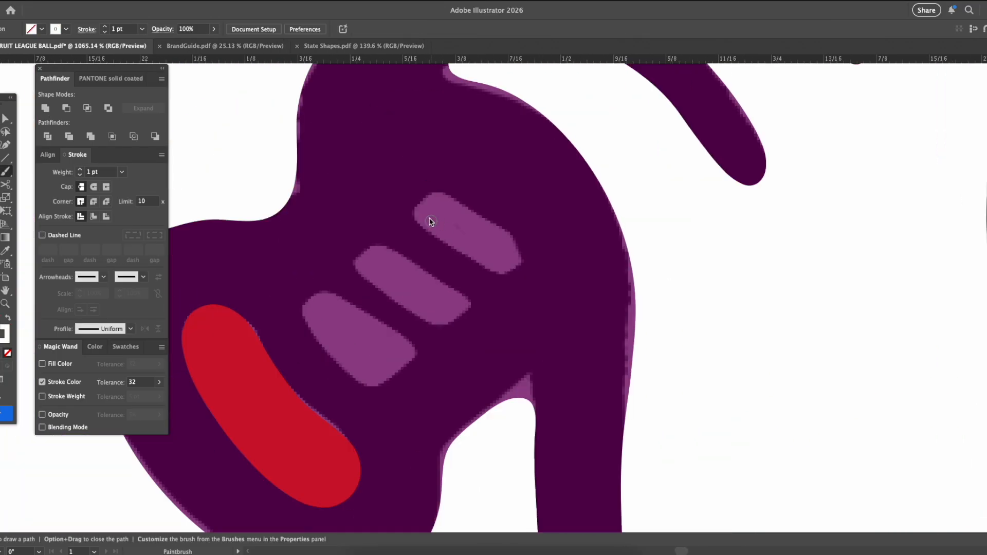
{"action": "mouse_move", "coordinate": [429, 220]}
{"action": "left_mouse_down"}
{"action": "mouse_move", "coordinate": [502, 260]}
{"action": "mouse_move", "coordinate": [375, 271]}
{"action": "mouse_move", "coordinate": [366, 262]}
{"action": "left_mouse_up"}
{"action": "mouse_move", "coordinate": [314, 297]}
{"action": "left_mouse_down"}
{"action": "mouse_move", "coordinate": [402, 376]}
{"action": "mouse_move", "coordinate": [309, 301]}
{"action": "left_mouse_up"}
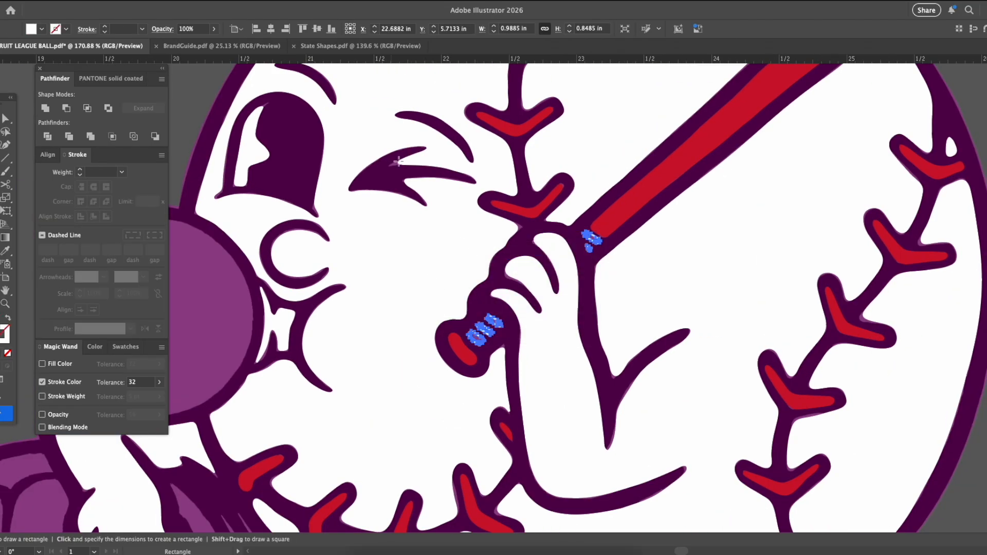
{"action": "left_click_drag", "start_coordinate": [392, 114], "coordinate": [647, 396]}
{"action": "key", "text": "ctrl+z"}
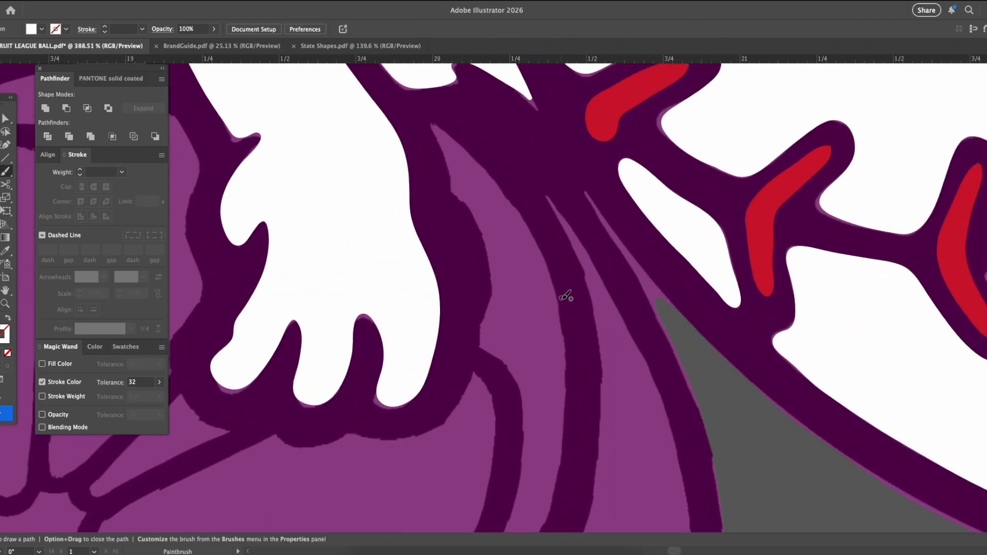
Trace the grapefruit's pith band in white from beside the hand down its right side and along the bottom
{"action": "mouse_move", "coordinate": [540, 504]}
{"action": "left_mouse_down"}
{"action": "mouse_move", "coordinate": [563, 389]}
{"action": "mouse_move", "coordinate": [531, 218]}
{"action": "mouse_move", "coordinate": [439, 135]}
{"action": "mouse_move", "coordinate": [485, 232]}
{"action": "mouse_move", "coordinate": [483, 340]}
{"action": "mouse_move", "coordinate": [526, 404]}
{"action": "mouse_move", "coordinate": [526, 502]}
{"action": "left_mouse_up"}
{"action": "scroll", "coordinate": [534, 489], "scroll_direction": "down", "scroll_amount": 5}
{"action": "scroll", "coordinate": [533, 490], "scroll_direction": "left", "scroll_amount": 4}
{"action": "mouse_move", "coordinate": [734, 80]}
{"action": "left_mouse_down"}
{"action": "mouse_move", "coordinate": [734, 136]}
{"action": "mouse_move", "coordinate": [577, 390]}
{"action": "mouse_move", "coordinate": [596, 470]}
{"action": "mouse_move", "coordinate": [768, 163]}
{"action": "left_mouse_up"}
{"action": "scroll", "coordinate": [767, 163], "scroll_direction": "down", "scroll_amount": 5}
{"action": "scroll", "coordinate": [767, 163], "scroll_direction": "left", "scroll_amount": 6}
{"action": "mouse_move", "coordinate": [872, 181]}
{"action": "left_mouse_down"}
{"action": "mouse_move", "coordinate": [661, 370]}
{"action": "mouse_move", "coordinate": [396, 447]}
{"action": "mouse_move", "coordinate": [187, 435]}
{"action": "left_mouse_up"}
{"action": "mouse_move", "coordinate": [921, 159]}
{"action": "left_mouse_down"}
{"action": "mouse_move", "coordinate": [736, 363]}
{"action": "mouse_move", "coordinate": [353, 495]}
{"action": "mouse_move", "coordinate": [175, 443]}
{"action": "left_mouse_up"}
Continue the white outline of the pith band around the grapefruit's lower-left and left sides
{"action": "scroll", "coordinate": [646, 276], "scroll_direction": "left", "scroll_amount": 6}
{"action": "scroll", "coordinate": [645, 275], "scroll_direction": "up", "scroll_amount": 2}
{"action": "mouse_move", "coordinate": [374, 70]}
{"action": "left_mouse_down"}
{"action": "mouse_move", "coordinate": [370, 157]}
{"action": "mouse_move", "coordinate": [460, 390]}
{"action": "mouse_move", "coordinate": [582, 456]}
{"action": "mouse_move", "coordinate": [445, 435]}
{"action": "mouse_move", "coordinate": [574, 497]}
{"action": "left_mouse_up"}
{"action": "key", "text": "space"}
{"action": "mouse_move", "coordinate": [712, 229]}
{"action": "left_mouse_down"}
{"action": "mouse_move", "coordinate": [627, 470]}
{"action": "mouse_move", "coordinate": [572, 554]}
{"action": "left_mouse_up"}
{"action": "mouse_move", "coordinate": [436, 124]}
{"action": "left_mouse_down"}
{"action": "mouse_move", "coordinate": [258, 412]}
{"action": "mouse_move", "coordinate": [220, 500]}
{"action": "left_mouse_up"}
{"action": "mouse_move", "coordinate": [207, 519]}
{"action": "left_mouse_down"}
{"action": "mouse_move", "coordinate": [213, 432]}
{"action": "mouse_move", "coordinate": [326, 211]}
{"action": "mouse_move", "coordinate": [469, 87]}
{"action": "left_mouse_up"}
Close the pith band's white outline along the top and trace the star-shaped centre of the fruit
{"action": "scroll", "coordinate": [612, 131], "scroll_direction": "up", "scroll_amount": 5}
{"action": "scroll", "coordinate": [611, 131], "scroll_direction": "right", "scroll_amount": 2}
{"action": "left_click_drag", "start_coordinate": [752, 170], "coordinate": [744, 185]}
{"action": "mouse_move", "coordinate": [624, 211]}
{"action": "left_mouse_down"}
{"action": "mouse_move", "coordinate": [386, 355]}
{"action": "mouse_move", "coordinate": [234, 474]}
{"action": "left_mouse_up"}
{"action": "mouse_move", "coordinate": [761, 150]}
{"action": "left_mouse_down"}
{"action": "mouse_move", "coordinate": [622, 178]}
{"action": "mouse_move", "coordinate": [427, 278]}
{"action": "mouse_move", "coordinate": [288, 405]}
{"action": "left_mouse_up"}
{"action": "mouse_move", "coordinate": [728, 554]}
{"action": "left_mouse_down"}
{"action": "mouse_move", "coordinate": [580, 215]}
{"action": "mouse_move", "coordinate": [539, 243]}
{"action": "left_mouse_up"}
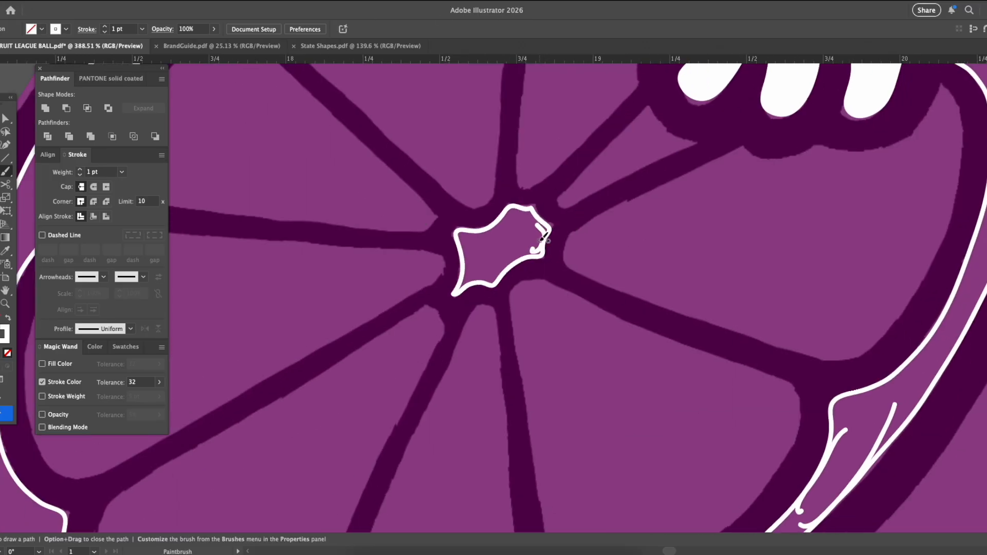
{"action": "left_click_drag", "start_coordinate": [656, 313], "coordinate": [577, 304]}
Convert the pith band and centre outlines into solid united shapes using a covering rectangle and the Shape Builder
{"action": "key", "text": "super+a"}
{"action": "key", "text": "m"}
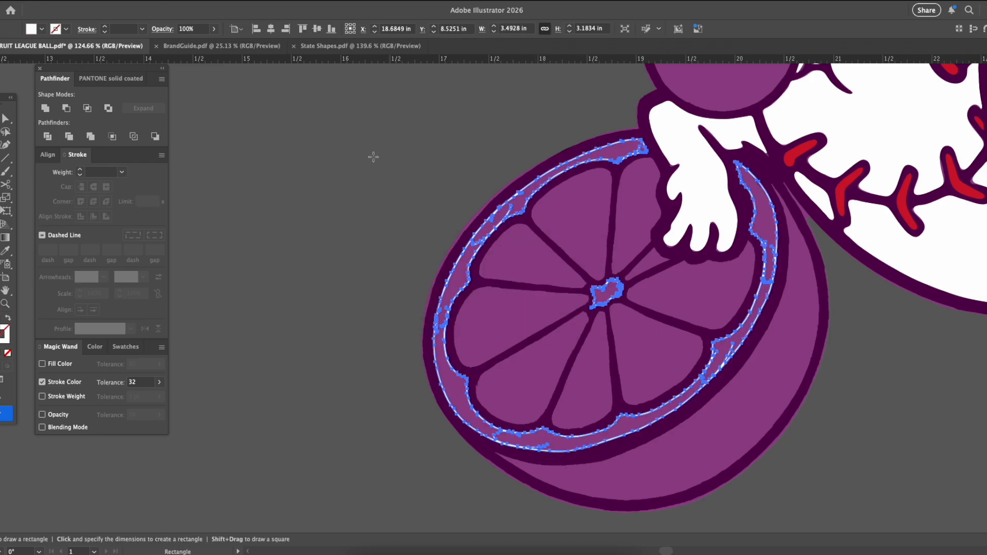
{"action": "left_click_drag", "start_coordinate": [319, 89], "coordinate": [881, 473]}
{"action": "key", "text": "super+a"}
{"action": "key", "text": "shift+m"}
{"action": "left_click", "coordinate": [384, 291], "text": "alt"}
{"action": "key", "text": "v"}
{"action": "left_click", "coordinate": [46, 108]}
Find PANTONE 7406 in the solid coated swatches and apply it as the fill colour
{"action": "left_click", "coordinate": [110, 78]}
{"action": "double_click", "coordinate": [106, 96]}
{"action": "type", "text": "7406"}
{"action": "left_click", "coordinate": [43, 108]}
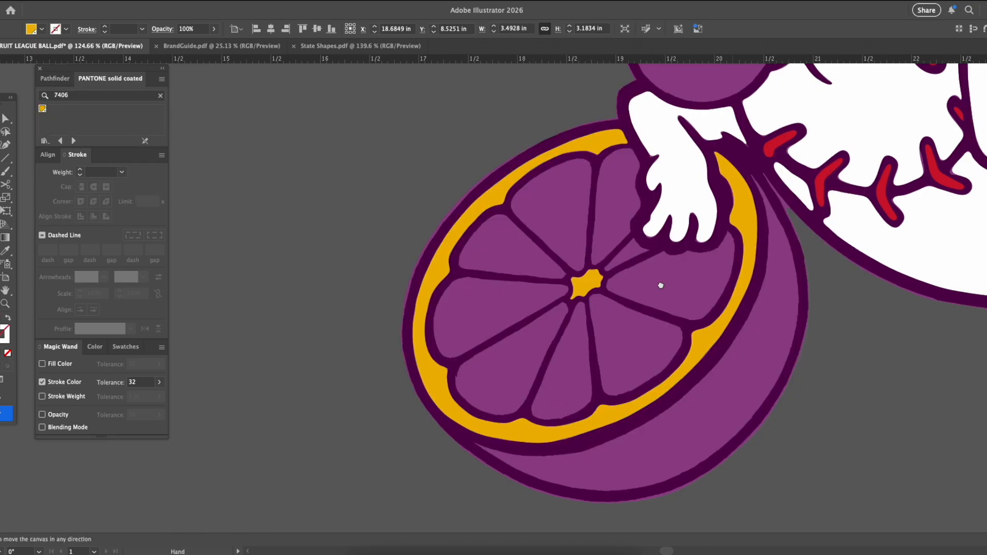
{"action": "left_click_drag", "start_coordinate": [658, 284], "coordinate": [486, 280]}
{"action": "left_click_drag", "start_coordinate": [610, 240], "coordinate": [704, 246]}
Trace the grapefruit's outer rind with the Paintbrush in PANTONE 7406 yellow along both edges
{"action": "key", "text": "b"}
{"action": "mouse_move", "coordinate": [621, 516]}
{"action": "left_mouse_down"}
{"action": "mouse_move", "coordinate": [623, 253]}
{"action": "mouse_move", "coordinate": [525, 95]}
{"action": "mouse_move", "coordinate": [550, 390]}
{"action": "mouse_move", "coordinate": [491, 514]}
{"action": "left_mouse_up"}
{"action": "mouse_move", "coordinate": [682, 383]}
{"action": "left_mouse_down"}
{"action": "mouse_move", "coordinate": [661, 124]}
{"action": "mouse_move", "coordinate": [690, 111]}
{"action": "left_mouse_up"}
{"action": "mouse_move", "coordinate": [636, 72]}
{"action": "left_mouse_down"}
{"action": "mouse_move", "coordinate": [652, 206]}
{"action": "mouse_move", "coordinate": [381, 508]}
{"action": "left_mouse_up"}
{"action": "mouse_move", "coordinate": [143, 511]}
{"action": "left_mouse_down"}
{"action": "mouse_move", "coordinate": [340, 393]}
{"action": "mouse_move", "coordinate": [506, 213]}
{"action": "left_mouse_up"}
{"action": "left_click_drag", "start_coordinate": [497, 344], "coordinate": [838, 171]}
{"action": "mouse_move", "coordinate": [278, 372]}
{"action": "left_mouse_down"}
{"action": "mouse_move", "coordinate": [463, 431]}
{"action": "mouse_move", "coordinate": [745, 360]}
{"action": "mouse_move", "coordinate": [801, 256]}
{"action": "left_mouse_up"}
{"action": "mouse_move", "coordinate": [619, 277]}
{"action": "left_mouse_down"}
{"action": "mouse_move", "coordinate": [378, 353]}
{"action": "mouse_move", "coordinate": [194, 329]}
{"action": "mouse_move", "coordinate": [456, 392]}
{"action": "left_mouse_up"}
Select the yellow rind outlines by stroke colour and fill the rind with solid yellow
{"action": "scroll", "coordinate": [462, 459], "scroll_direction": "down", "scroll_amount": 8}
{"action": "key", "text": "y"}
{"action": "left_click", "coordinate": [575, 339]}
{"action": "key", "text": "super+F2"}
{"action": "key", "text": "Return"}
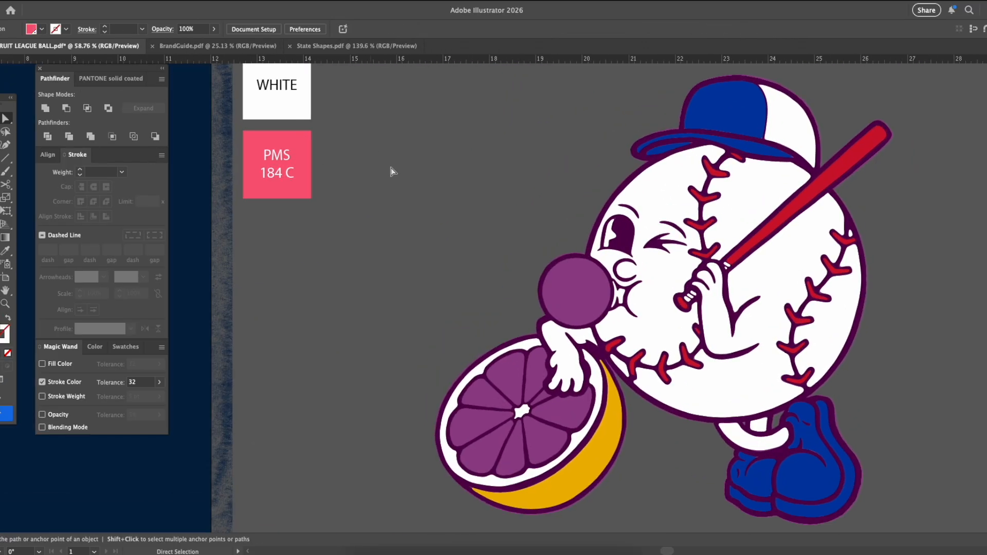
Outline the bubble-gum bubble in PMS 184 pink and turn it into a solid shape
{"action": "scroll", "coordinate": [599, 287], "scroll_direction": "up", "scroll_amount": 10}
{"action": "key", "text": "b"}
{"action": "mouse_move", "coordinate": [661, 263]}
{"action": "left_mouse_down"}
{"action": "mouse_move", "coordinate": [535, 490]}
{"action": "mouse_move", "coordinate": [292, 385]}
{"action": "mouse_move", "coordinate": [436, 146]}
{"action": "left_mouse_up"}
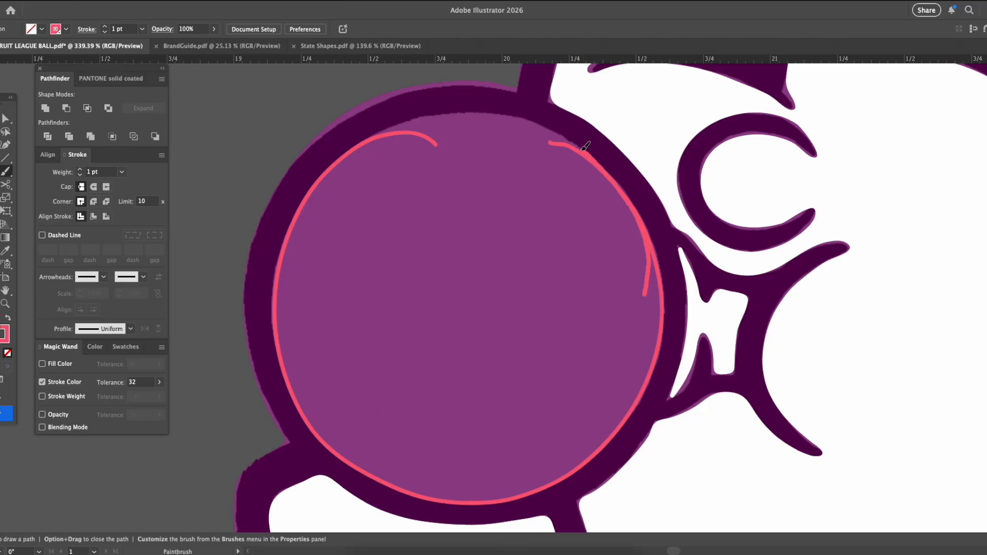
{"action": "left_click_drag", "start_coordinate": [294, 108], "coordinate": [697, 468]}
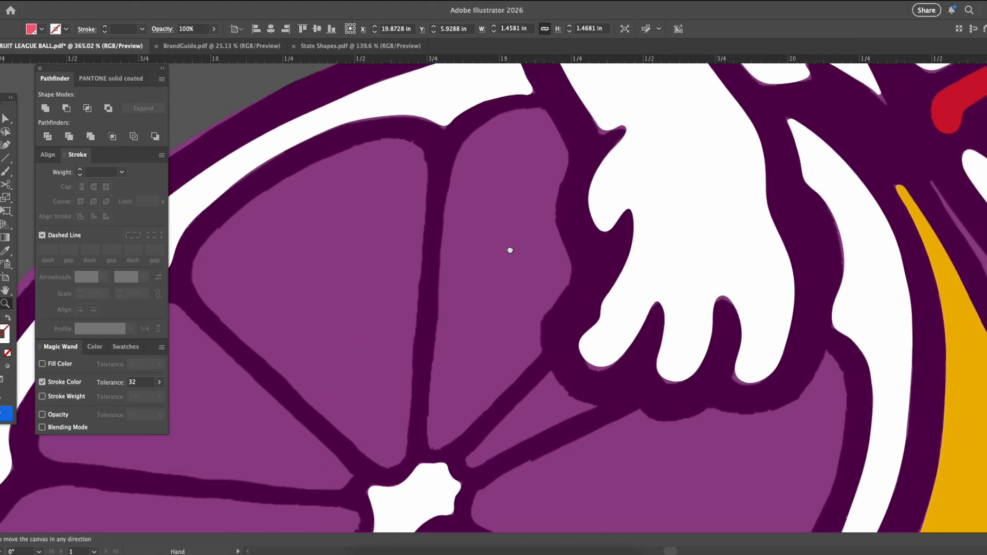
Trace the grapefruit segment beside the hand and the small wedge under the hand in pink
{"action": "left_click_drag", "start_coordinate": [545, 142], "coordinate": [557, 224]}
{"action": "mouse_move", "coordinate": [505, 389]}
{"action": "left_mouse_down"}
{"action": "mouse_move", "coordinate": [438, 297]}
{"action": "mouse_move", "coordinate": [486, 139]}
{"action": "left_mouse_up"}
{"action": "left_click_drag", "start_coordinate": [557, 261], "coordinate": [556, 215]}
{"action": "left_click_drag", "start_coordinate": [470, 139], "coordinate": [459, 298]}
{"action": "left_click_drag", "start_coordinate": [543, 398], "coordinate": [477, 453]}
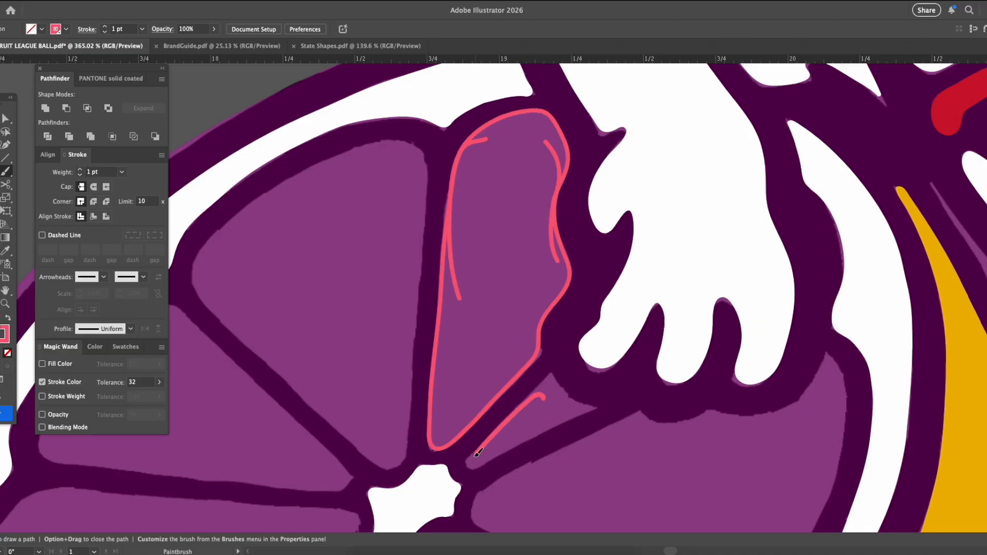
Trace the two upper-left grapefruit segments and the left segment in pink
{"action": "mouse_move", "coordinate": [222, 301]}
{"action": "left_mouse_down"}
{"action": "mouse_move", "coordinate": [401, 465]}
{"action": "mouse_move", "coordinate": [429, 167]}
{"action": "mouse_move", "coordinate": [202, 296]}
{"action": "mouse_move", "coordinate": [334, 398]}
{"action": "left_mouse_up"}
{"action": "left_click_drag", "start_coordinate": [572, 332], "coordinate": [765, 226]}
{"action": "mouse_move", "coordinate": [366, 216]}
{"action": "left_mouse_down"}
{"action": "mouse_move", "coordinate": [534, 355]}
{"action": "mouse_move", "coordinate": [421, 373]}
{"action": "mouse_move", "coordinate": [254, 285]}
{"action": "mouse_move", "coordinate": [287, 273]}
{"action": "left_mouse_up"}
{"action": "left_click_drag", "start_coordinate": [483, 319], "coordinate": [369, 196]}
{"action": "scroll", "coordinate": [247, 345], "scroll_direction": "down", "scroll_amount": 5}
{"action": "scroll", "coordinate": [247, 345], "scroll_direction": "left", "scroll_amount": 3}
{"action": "mouse_move", "coordinate": [343, 448]}
{"action": "left_mouse_down"}
{"action": "mouse_move", "coordinate": [372, 451]}
{"action": "mouse_move", "coordinate": [643, 289]}
{"action": "mouse_move", "coordinate": [355, 255]}
{"action": "mouse_move", "coordinate": [287, 483]}
{"action": "left_mouse_up"}
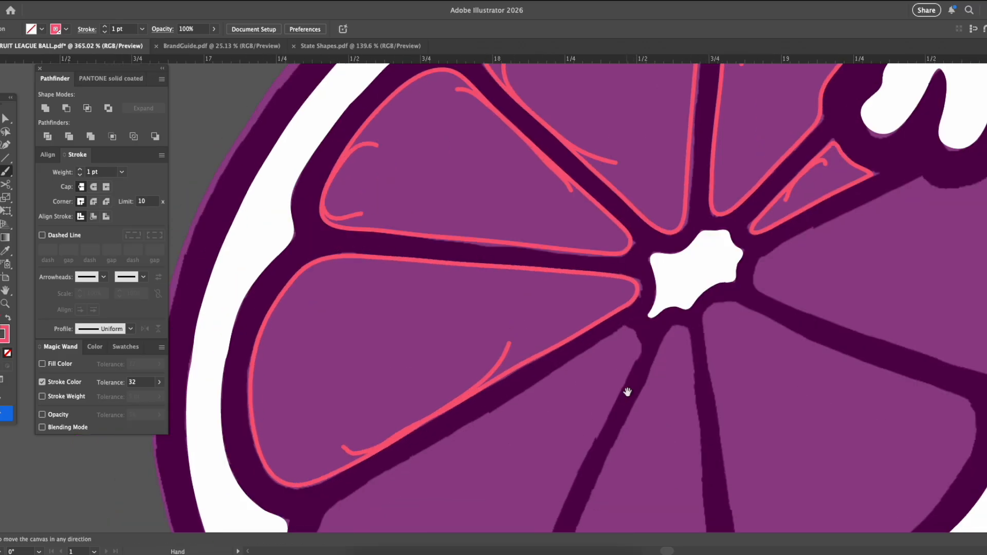
Trace the three lower grapefruit segments in pink
{"action": "scroll", "coordinate": [514, 331], "scroll_direction": "down", "scroll_amount": 3}
{"action": "scroll", "coordinate": [514, 330], "scroll_direction": "right", "scroll_amount": 2}
{"action": "mouse_move", "coordinate": [411, 293]}
{"action": "left_mouse_down"}
{"action": "mouse_move", "coordinate": [249, 392]}
{"action": "mouse_move", "coordinate": [442, 478]}
{"action": "mouse_move", "coordinate": [570, 184]}
{"action": "mouse_move", "coordinate": [411, 290]}
{"action": "left_mouse_up"}
{"action": "scroll", "coordinate": [625, 434], "scroll_direction": "right", "scroll_amount": 4}
{"action": "scroll", "coordinate": [626, 434], "scroll_direction": "down", "scroll_amount": 1}
{"action": "mouse_move", "coordinate": [396, 189]}
{"action": "left_mouse_down"}
{"action": "mouse_move", "coordinate": [265, 484]}
{"action": "mouse_move", "coordinate": [430, 337]}
{"action": "mouse_move", "coordinate": [384, 194]}
{"action": "mouse_move", "coordinate": [352, 381]}
{"action": "left_mouse_up"}
{"action": "mouse_move", "coordinate": [441, 176]}
{"action": "left_mouse_down"}
{"action": "mouse_move", "coordinate": [469, 417]}
{"action": "mouse_move", "coordinate": [698, 292]}
{"action": "mouse_move", "coordinate": [521, 170]}
{"action": "left_mouse_up"}
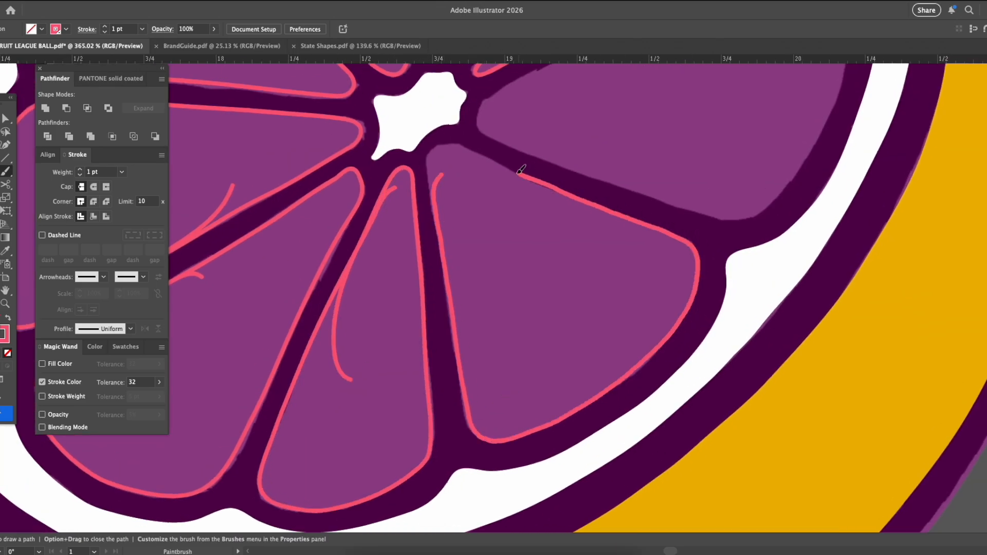
Trace the right-hand grapefruit segment below the fingers in pink
{"action": "scroll", "coordinate": [580, 277], "scroll_direction": "up", "scroll_amount": 5}
{"action": "scroll", "coordinate": [581, 277], "scroll_direction": "right", "scroll_amount": 3}
{"action": "mouse_move", "coordinate": [711, 255]}
{"action": "left_mouse_down"}
{"action": "mouse_move", "coordinate": [718, 269]}
{"action": "mouse_move", "coordinate": [560, 453]}
{"action": "mouse_move", "coordinate": [412, 311]}
{"action": "mouse_move", "coordinate": [490, 302]}
{"action": "left_mouse_up"}
{"action": "left_click_drag", "start_coordinate": [663, 390], "coordinate": [720, 262]}
{"action": "left_click_drag", "start_coordinate": [426, 308], "coordinate": [381, 345]}
Select the pink segment outlines by stroke colour and fill the grapefruit segments with solid pink
{"action": "scroll", "coordinate": [429, 329], "scroll_direction": "down", "scroll_amount": 5}
{"action": "key", "text": "y"}
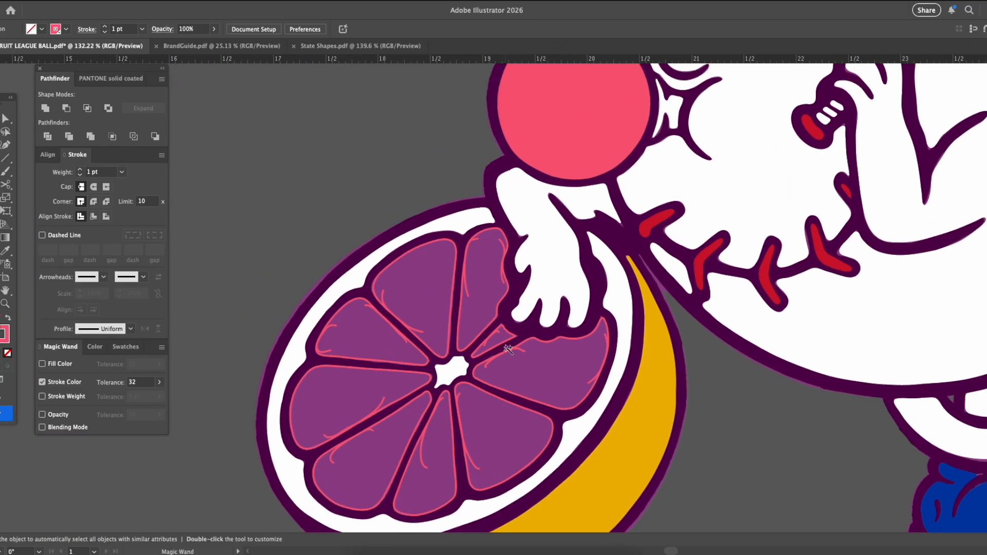
{"action": "left_click", "coordinate": [502, 370]}
{"action": "scroll", "coordinate": [502, 370], "scroll_direction": "down", "scroll_amount": 3}
{"action": "key", "text": "Delete"}
Paint white shine highlights on the bubble, a curved one at upper left and a small one at lower right
{"action": "scroll", "coordinate": [366, 252], "scroll_direction": "down", "scroll_amount": 5}
{"action": "scroll", "coordinate": [421, 211], "scroll_direction": "up", "scroll_amount": 4}
{"action": "scroll", "coordinate": [422, 211], "scroll_direction": "right", "scroll_amount": 3}
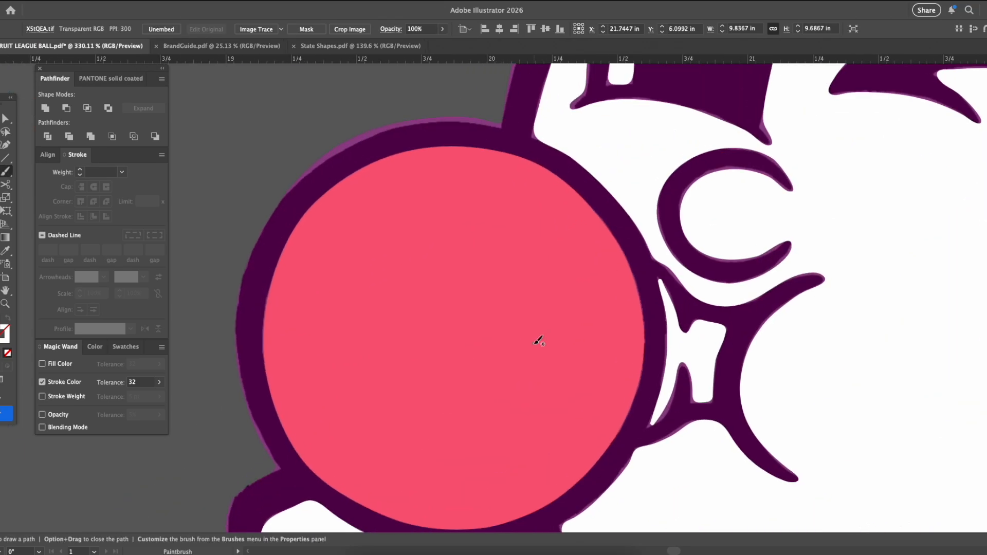
{"action": "mouse_move", "coordinate": [302, 253]}
{"action": "left_mouse_down"}
{"action": "mouse_move", "coordinate": [312, 386]}
{"action": "mouse_move", "coordinate": [320, 223]}
{"action": "mouse_move", "coordinate": [341, 348]}
{"action": "mouse_move", "coordinate": [370, 228]}
{"action": "left_mouse_up"}
{"action": "left_click_drag", "start_coordinate": [624, 385], "coordinate": [609, 407]}
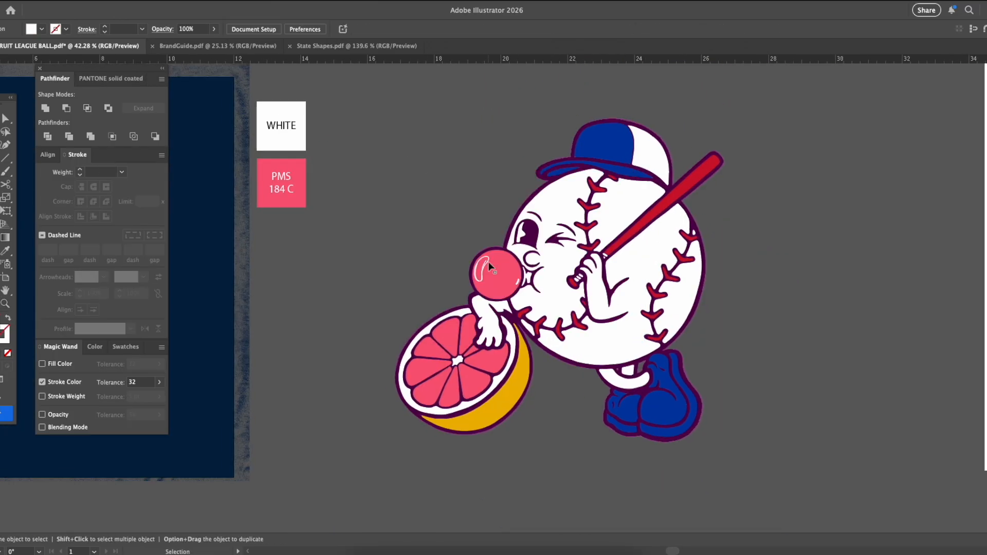
Paint scattered white dots and oval flecks of varied size in the upper and left grapefruit segments
{"action": "left_click_drag", "start_coordinate": [429, 217], "coordinate": [447, 237]}
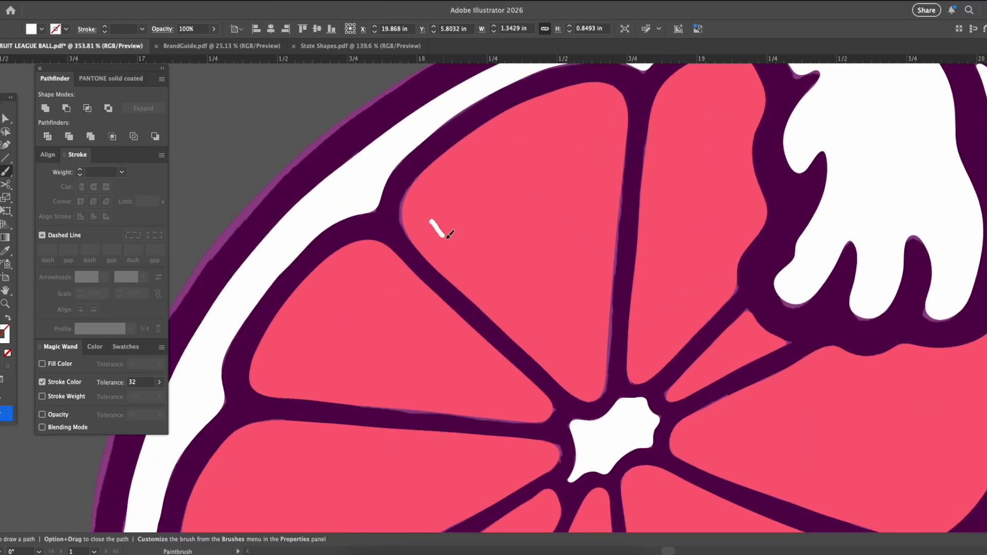
{"action": "left_click", "coordinate": [495, 185]}
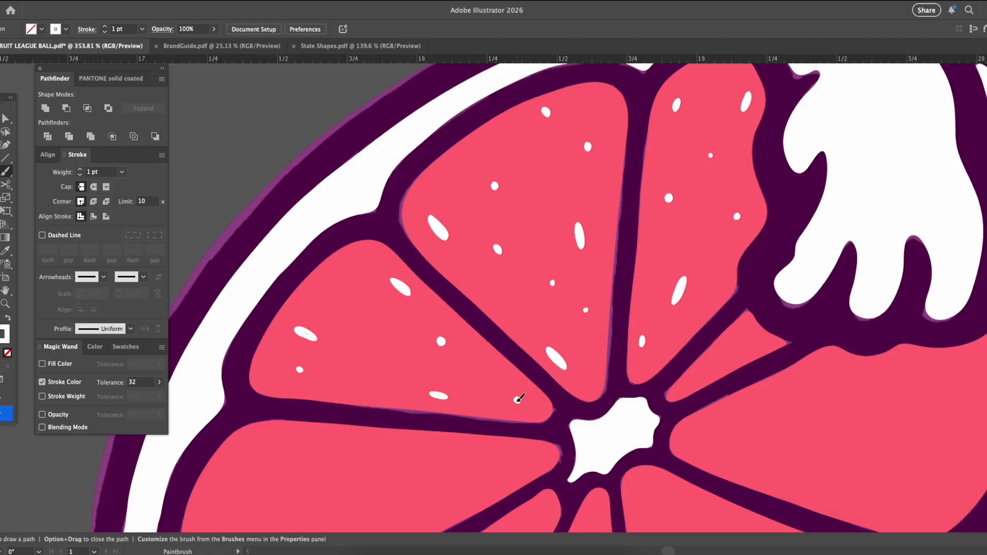
{"action": "scroll", "coordinate": [358, 268], "scroll_direction": "down", "scroll_amount": 8}
{"action": "scroll", "coordinate": [358, 268], "scroll_direction": "left", "scroll_amount": 5}
{"action": "left_click_drag", "start_coordinate": [597, 305], "coordinate": [612, 293]}
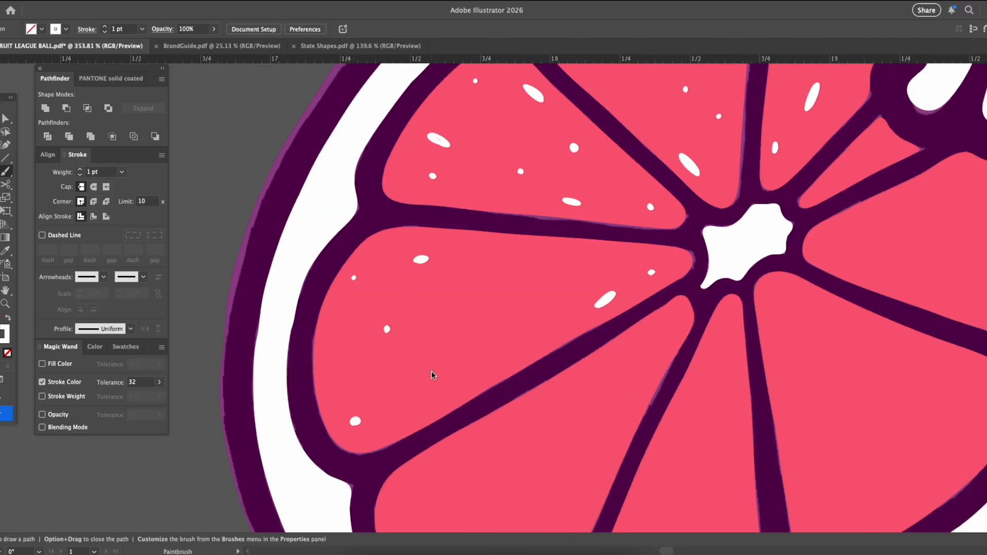
Add scattered white dots and oval flecks to the three lower grapefruit segments
{"action": "scroll", "coordinate": [718, 327], "scroll_direction": "down", "scroll_amount": 5}
{"action": "scroll", "coordinate": [717, 327], "scroll_direction": "right", "scroll_amount": 4}
{"action": "left_click_drag", "start_coordinate": [571, 187], "coordinate": [562, 200]}
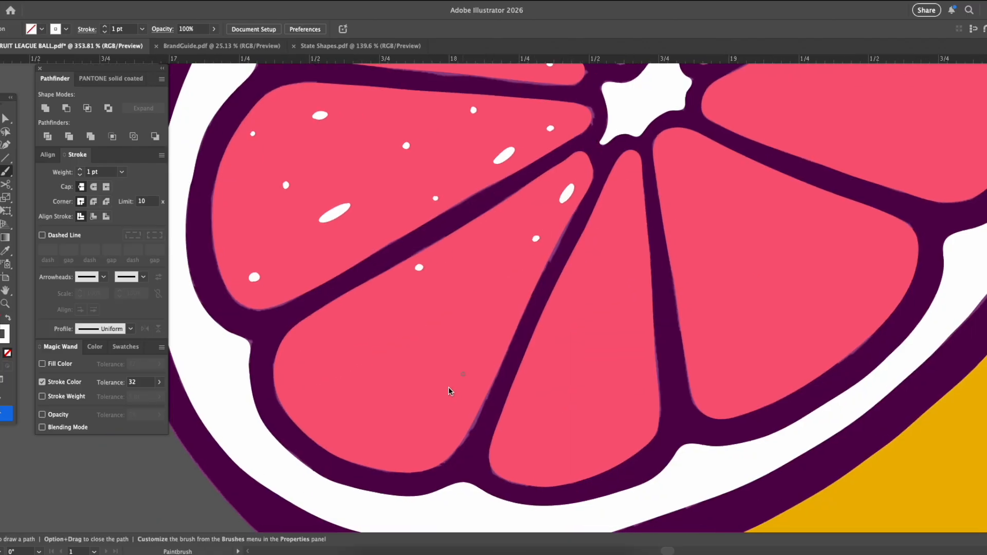
{"action": "scroll", "coordinate": [696, 360], "scroll_direction": "down", "scroll_amount": 1}
{"action": "scroll", "coordinate": [697, 360], "scroll_direction": "right", "scroll_amount": 4}
{"action": "left_click_drag", "start_coordinate": [320, 406], "coordinate": [328, 398]}
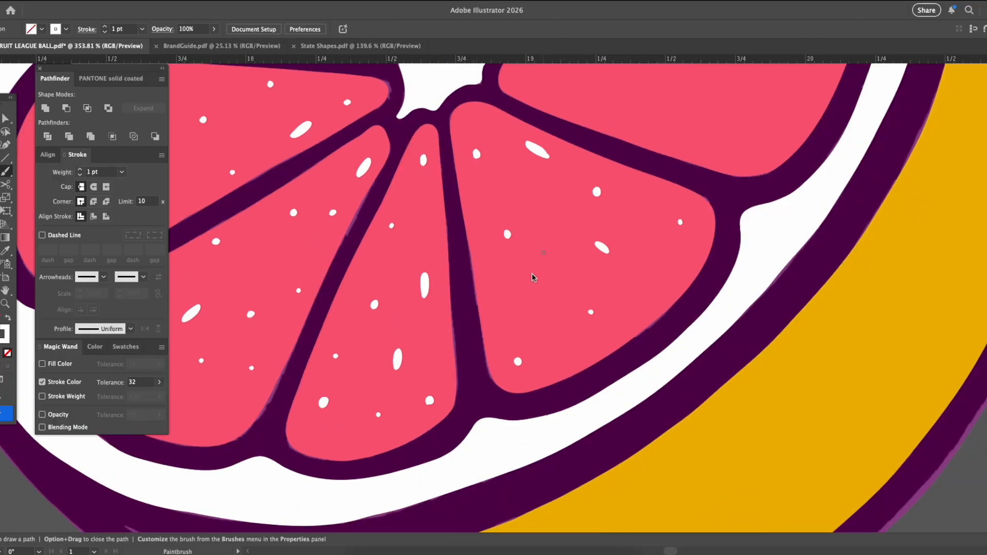
Add white dots and flecks to the right-hand grapefruit segment and the small wedge under the hand
{"action": "scroll", "coordinate": [364, 241], "scroll_direction": "up", "scroll_amount": 4}
{"action": "scroll", "coordinate": [363, 241], "scroll_direction": "right", "scroll_amount": 4}
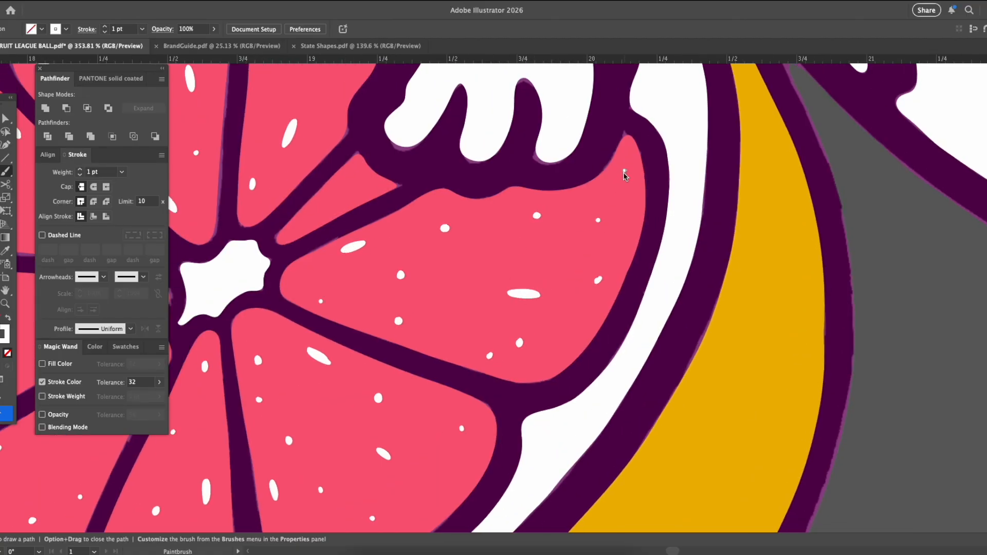
{"action": "left_click", "coordinate": [434, 345]}
{"action": "scroll", "coordinate": [571, 316], "scroll_direction": "down", "scroll_amount": 5}
{"action": "scroll", "coordinate": [455, 275], "scroll_direction": "up", "scroll_amount": 5}
{"action": "left_click", "coordinate": [487, 334]}
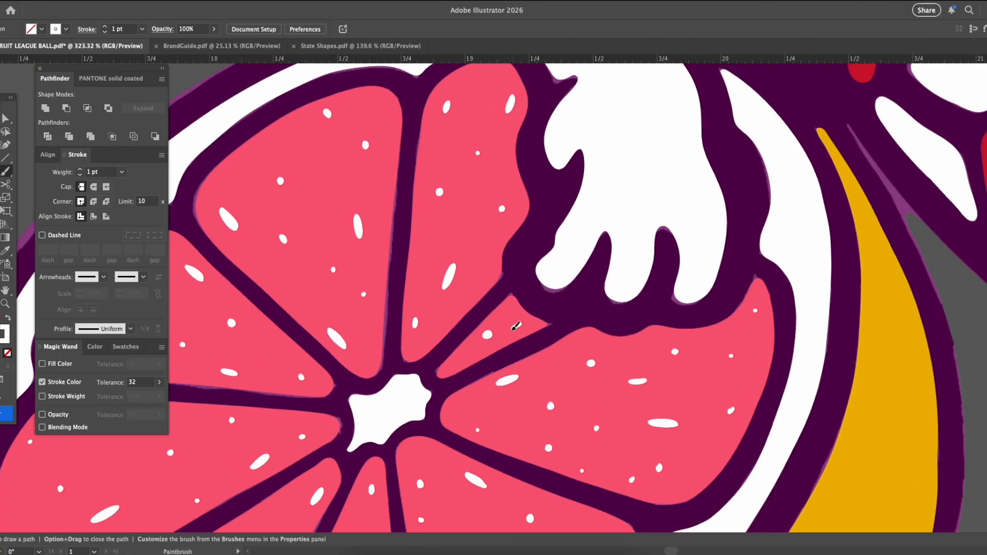
Select the grapefruit's white flecks by matching their stroke colour and review them across the fruit
{"action": "key", "text": "y"}
{"action": "left_click", "coordinate": [451, 278]}
{"action": "scroll", "coordinate": [483, 293], "scroll_direction": "down", "scroll_amount": 8}
{"action": "key", "text": "v"}
{"action": "key", "text": "super+shift+a"}
{"action": "scroll", "coordinate": [440, 301], "scroll_direction": "up", "scroll_amount": 5}
{"action": "left_click", "coordinate": [430, 256]}
{"action": "key", "text": "super+shift+a"}
{"action": "scroll", "coordinate": [439, 355], "scroll_direction": "down", "scroll_amount": 7}
{"action": "scroll", "coordinate": [495, 406], "scroll_direction": "up", "scroll_amount": 8}
Paint curved white shine highlights on the toes of the blue shoes
{"action": "key", "text": "b"}
{"action": "mouse_move", "coordinate": [610, 213]}
{"action": "left_mouse_down"}
{"action": "mouse_move", "coordinate": [605, 223]}
{"action": "mouse_move", "coordinate": [627, 199]}
{"action": "mouse_move", "coordinate": [594, 271]}
{"action": "left_mouse_up"}
{"action": "left_click_drag", "start_coordinate": [307, 208], "coordinate": [290, 234]}
{"action": "left_click_drag", "start_coordinate": [401, 277], "coordinate": [401, 306]}
Select the white highlight strokes by matching stroke colour and convert them into filled shapes
{"action": "key", "text": "y"}
{"action": "left_click", "coordinate": [605, 221]}
{"action": "left_click_drag", "start_coordinate": [610, 235], "coordinate": [221, 236]}
{"action": "key", "text": "super+F2"}
{"action": "key", "text": "Return"}
{"action": "key", "text": "v"}
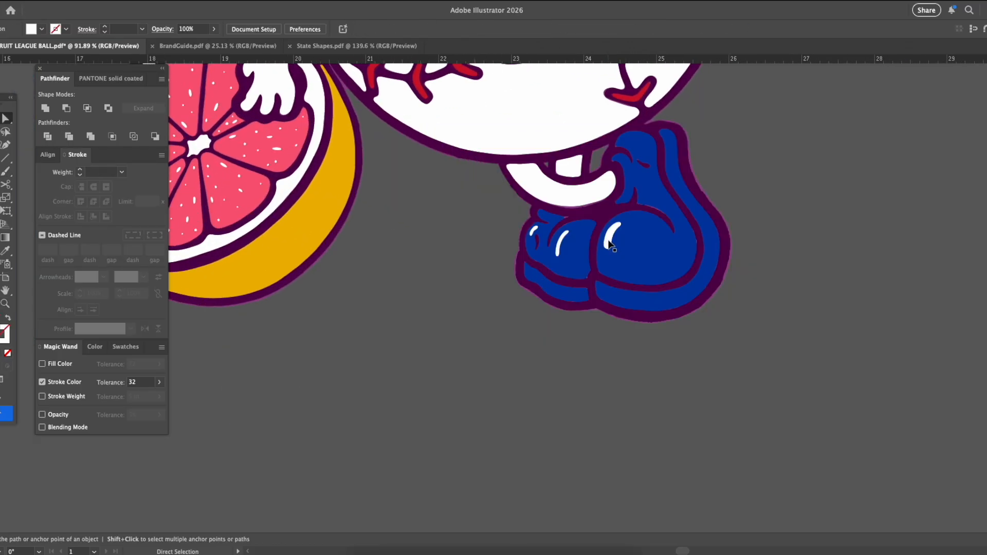
Recolour the mascot's dark purple outlines with the PANTONE 289 navy swatch
{"action": "left_click", "coordinate": [600, 214]}
{"action": "left_click", "coordinate": [111, 79]}
{"action": "left_click", "coordinate": [43, 109]}
Place the white striped S logo on the blue front panel of the cap
{"action": "left_click_drag", "start_coordinate": [503, 275], "coordinate": [387, 340]}
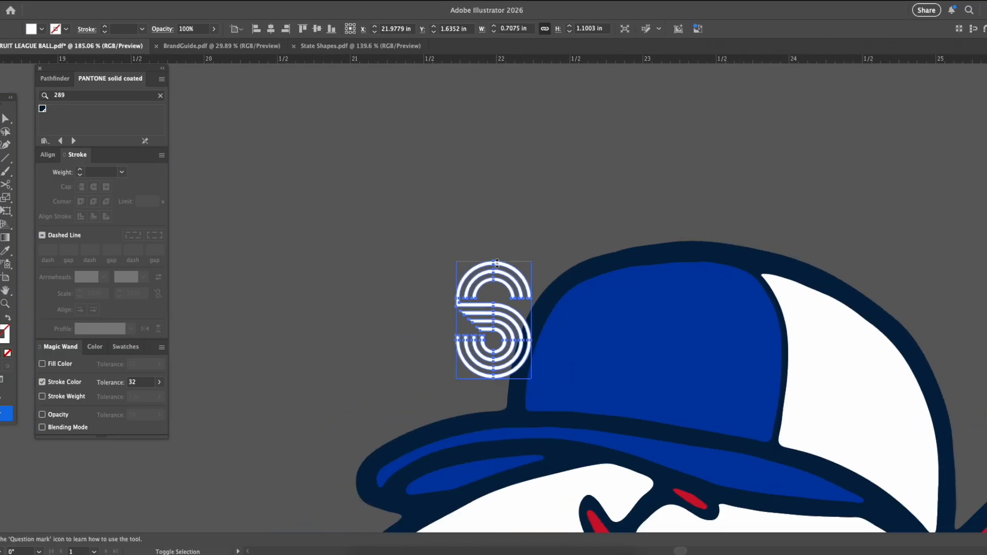
{"action": "left_click_drag", "start_coordinate": [509, 264], "coordinate": [601, 301]}
{"action": "key", "text": "z"}
{"action": "key", "text": "v"}
{"action": "left_click", "coordinate": [385, 146]}
{"action": "left_click", "coordinate": [606, 183]}
{"action": "key", "text": "i"}
{"action": "left_click", "coordinate": [325, 512]}
{"action": "key", "text": "z"}
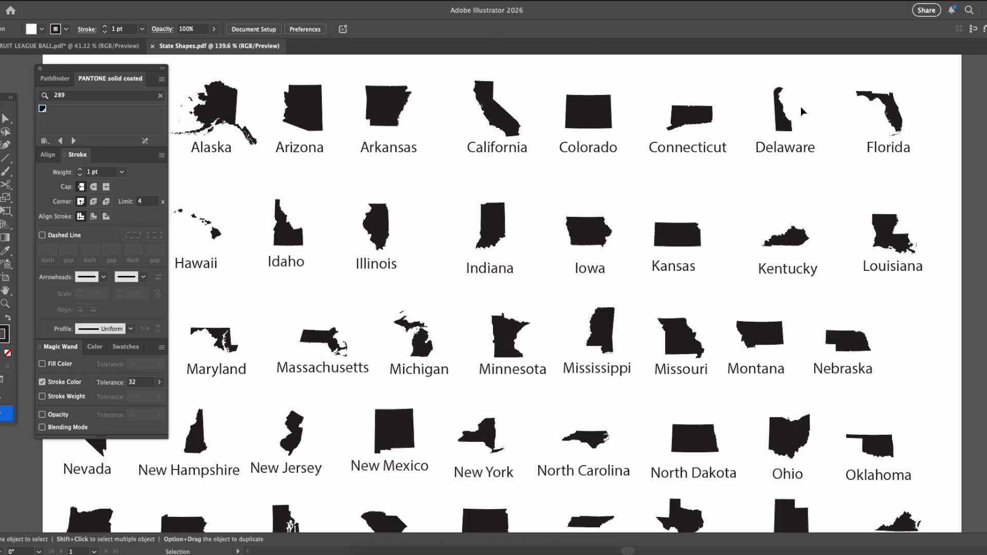
Bring the Florida silhouette from State Shapes.pdf into the mascot document and trace its southern peninsula and Keys with pink brush strokes
{"action": "left_click", "coordinate": [880, 110]}
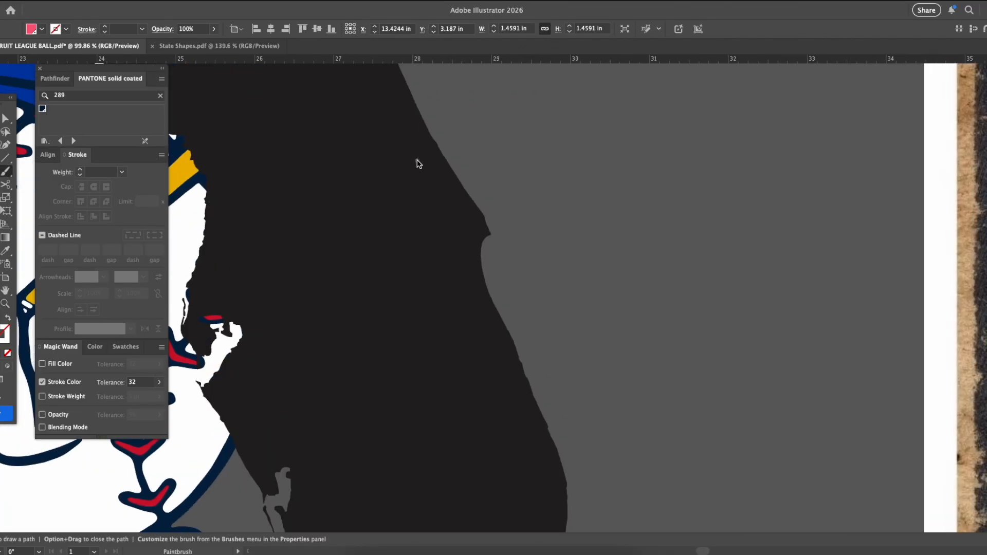
{"action": "mouse_move", "coordinate": [381, 82]}
{"action": "left_mouse_down"}
{"action": "mouse_move", "coordinate": [481, 200]}
{"action": "mouse_move", "coordinate": [565, 471]}
{"action": "left_mouse_up"}
{"action": "mouse_move", "coordinate": [554, 81]}
{"action": "left_mouse_down"}
{"action": "mouse_move", "coordinate": [590, 163]}
{"action": "mouse_move", "coordinate": [571, 304]}
{"action": "mouse_move", "coordinate": [432, 332]}
{"action": "mouse_move", "coordinate": [315, 143]}
{"action": "mouse_move", "coordinate": [251, 66]}
{"action": "left_mouse_up"}
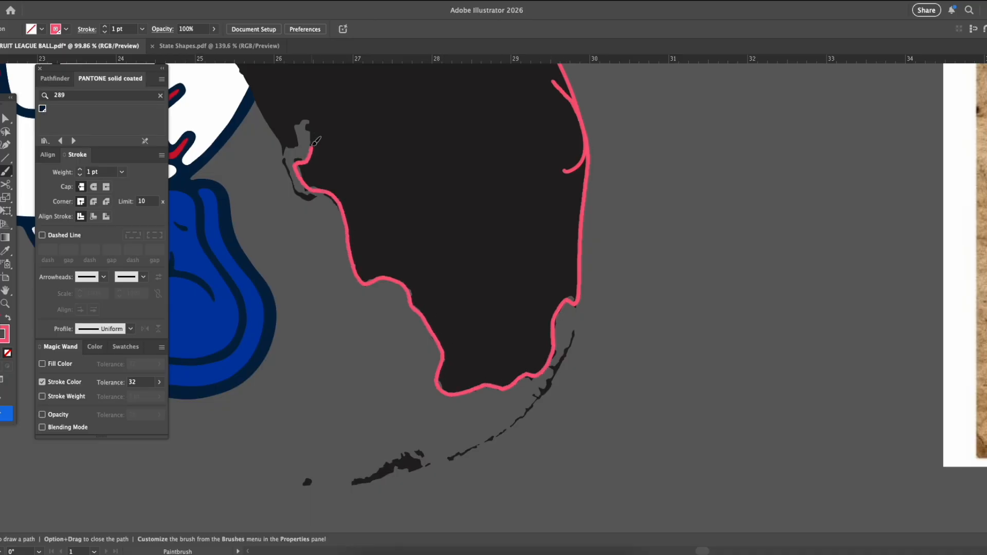
{"action": "mouse_move", "coordinate": [574, 333]}
{"action": "left_mouse_down"}
{"action": "mouse_move", "coordinate": [523, 415]}
{"action": "mouse_move", "coordinate": [484, 444]}
{"action": "mouse_move", "coordinate": [569, 356]}
{"action": "mouse_move", "coordinate": [415, 470]}
{"action": "left_mouse_up"}
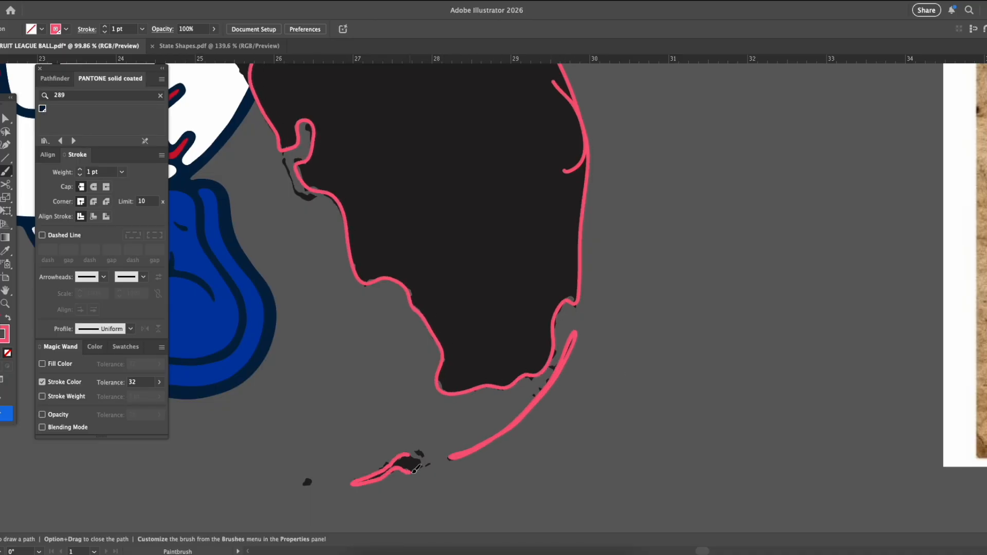
{"action": "left_click_drag", "start_coordinate": [305, 483], "coordinate": [310, 481]}
Trace Florida's remaining east and Gulf coasts and its northern border with pink brush strokes
{"action": "mouse_move", "coordinate": [645, 317]}
{"action": "left_mouse_down"}
{"action": "mouse_move", "coordinate": [641, 326]}
{"action": "mouse_move", "coordinate": [702, 297]}
{"action": "left_mouse_up"}
{"action": "mouse_move", "coordinate": [658, 72]}
{"action": "left_mouse_down"}
{"action": "mouse_move", "coordinate": [761, 370]}
{"action": "mouse_move", "coordinate": [853, 395]}
{"action": "left_mouse_up"}
{"action": "mouse_move", "coordinate": [534, 483]}
{"action": "left_mouse_down"}
{"action": "mouse_move", "coordinate": [487, 409]}
{"action": "mouse_move", "coordinate": [509, 328]}
{"action": "mouse_move", "coordinate": [478, 360]}
{"action": "mouse_move", "coordinate": [478, 248]}
{"action": "mouse_move", "coordinate": [447, 136]}
{"action": "mouse_move", "coordinate": [381, 70]}
{"action": "left_mouse_up"}
{"action": "scroll", "coordinate": [713, 468], "scroll_direction": "up", "scroll_amount": 5}
{"action": "mouse_move", "coordinate": [711, 485]}
{"action": "left_mouse_down"}
{"action": "mouse_move", "coordinate": [625, 192]}
{"action": "mouse_move", "coordinate": [532, 229]}
{"action": "mouse_move", "coordinate": [198, 232]}
{"action": "left_mouse_up"}
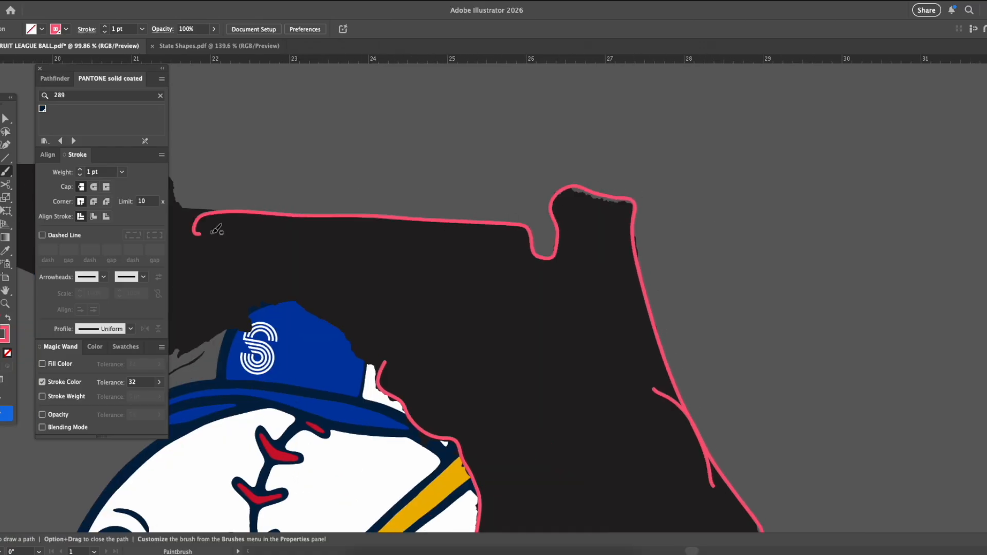
Complete the pink outline around Florida's panhandle and delete the black reference silhouette
{"action": "scroll", "coordinate": [820, 374], "scroll_direction": "left", "scroll_amount": 8}
{"action": "mouse_move", "coordinate": [820, 374]}
{"action": "left_mouse_down"}
{"action": "mouse_move", "coordinate": [689, 290]}
{"action": "mouse_move", "coordinate": [542, 342]}
{"action": "mouse_move", "coordinate": [252, 249]}
{"action": "mouse_move", "coordinate": [343, 157]}
{"action": "left_mouse_up"}
{"action": "mouse_move", "coordinate": [704, 209]}
{"action": "left_mouse_down"}
{"action": "mouse_move", "coordinate": [566, 148]}
{"action": "mouse_move", "coordinate": [282, 176]}
{"action": "left_mouse_up"}
{"action": "scroll", "coordinate": [553, 215], "scroll_direction": "down", "scroll_amount": 8}
{"action": "left_click", "coordinate": [619, 259]}
{"action": "key", "text": "Delete"}
Select the pink Florida strokes by matching stroke colour and convert them into a filled shape
{"action": "key", "text": "y"}
{"action": "left_click", "coordinate": [505, 145]}
{"action": "key", "text": "super+F2"}
{"action": "key", "text": "Return"}
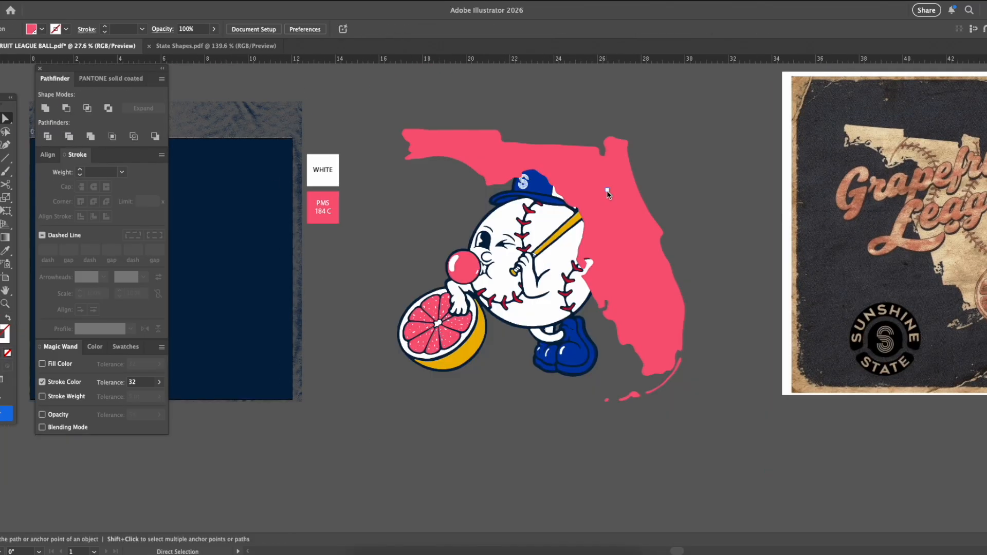
Send the Florida shape behind the mascot, unite its pieces and fill it with the sampled WHITE swatch colour
{"action": "left_click", "coordinate": [607, 190]}
{"action": "key", "text": "super+shift+bracketleft"}
{"action": "left_click", "coordinate": [46, 108]}
{"action": "key", "text": "i"}
{"action": "left_click", "coordinate": [323, 164]}
Add the text "IS IT" below the artwork in the Patched PERSONAL USE ONLY font, Medium
{"action": "left_click_drag", "start_coordinate": [483, 435], "coordinate": [406, 475]}
{"action": "key", "text": "t"}
{"action": "left_click", "coordinate": [397, 436]}
{"action": "type", "text": "IS IT"}
{"action": "left_click", "coordinate": [304, 29]}
{"action": "type", "text": "patch"}
{"action": "left_click", "coordinate": [347, 99]}
Change the duplicate text line to "YET?" and adjust the kerning between letters in the lettering
{"action": "left_click_drag", "start_coordinate": [377, 474], "coordinate": [418, 474]}
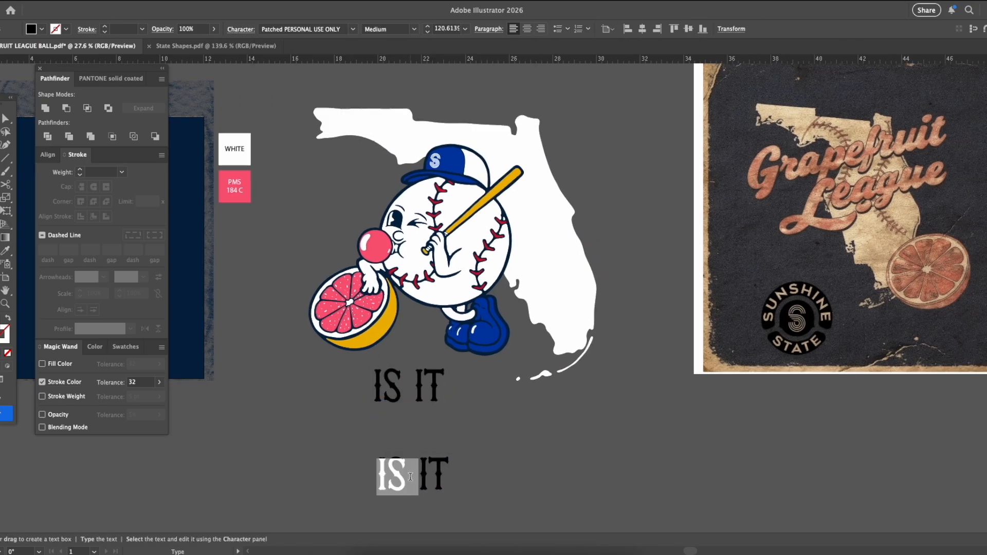
{"action": "type", "text": "YET?"}
{"action": "scroll", "coordinate": [411, 480], "scroll_direction": "up", "scroll_amount": 10}
{"action": "key", "text": "alt+Right"}
{"action": "left_click_drag", "start_coordinate": [366, 208], "coordinate": [318, 208]}
{"action": "left_click", "coordinate": [337, 121]}
{"action": "key", "text": "alt+Left"}
{"action": "key", "text": "alt+Left"}
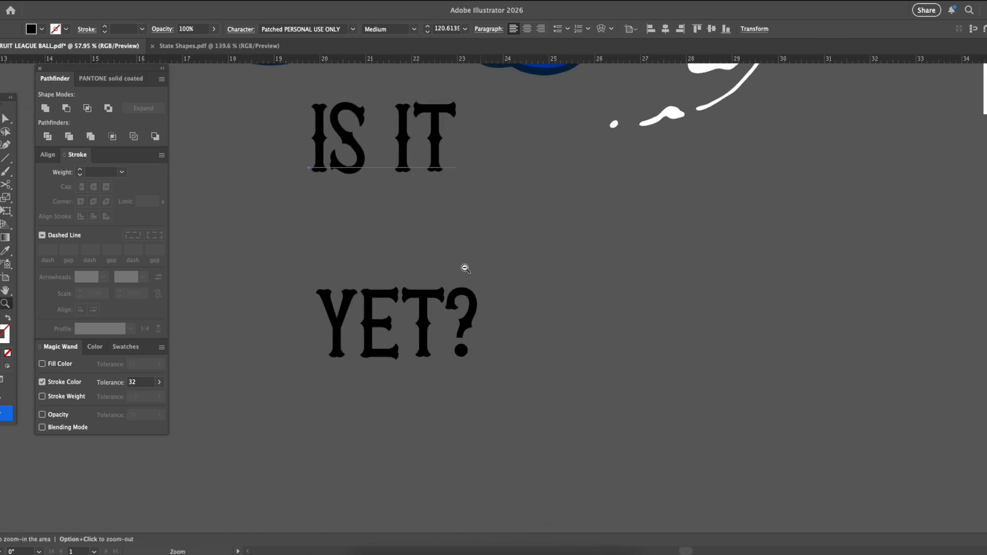
Add a large "Spring" text in the Black Jack Script Regular font beside the other two lines
{"action": "left_click_drag", "start_coordinate": [465, 266], "coordinate": [437, 267]}
{"action": "left_click_drag", "start_coordinate": [293, 287], "coordinate": [445, 272]}
{"action": "left_click", "coordinate": [293, 356]}
{"action": "type", "text": "SPRIng"}
{"action": "left_click", "coordinate": [303, 29]}
{"action": "type", "text": "b"}
{"action": "left_click", "coordinate": [396, 324]}
{"action": "scroll", "coordinate": [575, 205], "scroll_direction": "up", "scroll_amount": 3}
{"action": "left_click", "coordinate": [704, 336]}
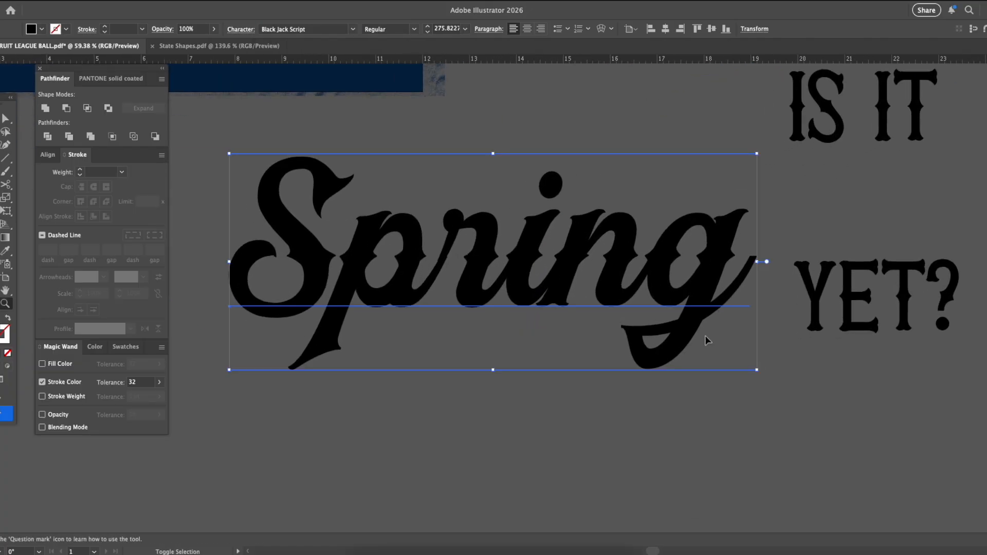
Convert the Spring text to outlines and draw a closed swash shape beneath it with the Pen tool
{"action": "key", "text": "super+shift+o"}
{"action": "key", "text": "p"}
{"action": "left_click", "coordinate": [709, 410]}
{"action": "left_click", "coordinate": [265, 409]}
{"action": "mouse_move", "coordinate": [426, 485]}
{"action": "left_mouse_down"}
{"action": "mouse_move", "coordinate": [453, 505]}
{"action": "mouse_move", "coordinate": [416, 414]}
{"action": "mouse_move", "coordinate": [431, 462]}
{"action": "mouse_move", "coordinate": [389, 477]}
{"action": "mouse_move", "coordinate": [359, 507]}
{"action": "left_mouse_up"}
{"action": "left_click", "coordinate": [427, 484]}
{"action": "left_click", "coordinate": [708, 423]}
{"action": "left_click", "coordinate": [708, 409]}
Curve the swash's path segments into a sweeping pointed tail under the Spring lettering
{"action": "key", "text": "a"}
{"action": "key", "text": "shift+c"}
{"action": "left_click_drag", "start_coordinate": [358, 506], "coordinate": [484, 423]}
{"action": "key", "text": "a"}
{"action": "left_click_drag", "start_coordinate": [408, 439], "coordinate": [380, 414]}
{"action": "key", "text": "super+z"}
{"action": "key", "text": "v"}
{"action": "double_click", "coordinate": [2, 332]}
{"action": "key", "text": "Return"}
Trace the contours of the Spring lettering and its swash by hand with Paintbrush strokes
{"action": "left_click_drag", "start_coordinate": [582, 405], "coordinate": [676, 341]}
{"action": "left_click", "coordinate": [393, 247]}
{"action": "scroll", "coordinate": [394, 247], "scroll_direction": "up", "scroll_amount": 6}
{"action": "key", "text": "a"}
{"action": "left_click", "coordinate": [760, 343]}
{"action": "key", "text": "super+shift+a"}
{"action": "scroll", "coordinate": [641, 284], "scroll_direction": "up", "scroll_amount": 8}
{"action": "key", "text": "b"}
{"action": "mouse_move", "coordinate": [697, 105]}
{"action": "left_mouse_down"}
{"action": "mouse_move", "coordinate": [689, 158]}
{"action": "mouse_move", "coordinate": [621, 338]}
{"action": "mouse_move", "coordinate": [389, 457]}
{"action": "mouse_move", "coordinate": [80, 508]}
{"action": "mouse_move", "coordinate": [555, 419]}
{"action": "left_mouse_up"}
{"action": "mouse_move", "coordinate": [677, 397]}
{"action": "left_mouse_down"}
{"action": "mouse_move", "coordinate": [640, 422]}
{"action": "mouse_move", "coordinate": [435, 353]}
{"action": "mouse_move", "coordinate": [405, 309]}
{"action": "mouse_move", "coordinate": [776, 329]}
{"action": "mouse_move", "coordinate": [522, 412]}
{"action": "left_mouse_up"}
{"action": "mouse_move", "coordinate": [798, 309]}
{"action": "left_mouse_down"}
{"action": "mouse_move", "coordinate": [753, 360]}
{"action": "mouse_move", "coordinate": [352, 409]}
{"action": "left_mouse_up"}
{"action": "scroll", "coordinate": [730, 319], "scroll_direction": "up", "scroll_amount": 5}
{"action": "scroll", "coordinate": [730, 319], "scroll_direction": "right", "scroll_amount": 5}
{"action": "mouse_move", "coordinate": [731, 319]}
{"action": "left_mouse_down"}
{"action": "mouse_move", "coordinate": [758, 261]}
{"action": "mouse_move", "coordinate": [713, 233]}
{"action": "mouse_move", "coordinate": [532, 327]}
{"action": "mouse_move", "coordinate": [419, 252]}
{"action": "mouse_move", "coordinate": [311, 326]}
{"action": "mouse_move", "coordinate": [282, 329]}
{"action": "mouse_move", "coordinate": [277, 226]}
{"action": "mouse_move", "coordinate": [216, 308]}
{"action": "left_mouse_up"}
{"action": "mouse_move", "coordinate": [609, 501]}
{"action": "left_mouse_down"}
{"action": "mouse_move", "coordinate": [591, 450]}
{"action": "mouse_move", "coordinate": [434, 446]}
{"action": "mouse_move", "coordinate": [462, 271]}
{"action": "mouse_move", "coordinate": [283, 443]}
{"action": "mouse_move", "coordinate": [200, 388]}
{"action": "left_mouse_up"}
{"action": "mouse_move", "coordinate": [656, 241]}
{"action": "left_mouse_down"}
{"action": "mouse_move", "coordinate": [599, 391]}
{"action": "mouse_move", "coordinate": [683, 275]}
{"action": "mouse_move", "coordinate": [638, 259]}
{"action": "left_mouse_up"}
{"action": "left_click_drag", "start_coordinate": [269, 355], "coordinate": [821, 291]}
{"action": "mouse_move", "coordinate": [807, 190]}
{"action": "left_mouse_down"}
{"action": "mouse_move", "coordinate": [754, 268]}
{"action": "mouse_move", "coordinate": [601, 162]}
{"action": "mouse_move", "coordinate": [529, 293]}
{"action": "mouse_move", "coordinate": [483, 161]}
{"action": "mouse_move", "coordinate": [363, 248]}
{"action": "mouse_move", "coordinate": [301, 465]}
{"action": "left_mouse_up"}
{"action": "mouse_move", "coordinate": [755, 352]}
{"action": "left_mouse_down"}
{"action": "mouse_move", "coordinate": [630, 332]}
{"action": "mouse_move", "coordinate": [643, 197]}
{"action": "mouse_move", "coordinate": [465, 388]}
{"action": "mouse_move", "coordinate": [344, 446]}
{"action": "mouse_move", "coordinate": [276, 499]}
{"action": "left_mouse_up"}
{"action": "mouse_move", "coordinate": [480, 194]}
{"action": "left_mouse_down"}
{"action": "mouse_move", "coordinate": [469, 201]}
{"action": "mouse_move", "coordinate": [436, 339]}
{"action": "mouse_move", "coordinate": [492, 208]}
{"action": "mouse_move", "coordinate": [421, 262]}
{"action": "left_mouse_up"}
{"action": "mouse_move", "coordinate": [586, 348]}
{"action": "left_mouse_down"}
{"action": "mouse_move", "coordinate": [640, 310]}
{"action": "mouse_move", "coordinate": [780, 251]}
{"action": "left_mouse_up"}
{"action": "mouse_move", "coordinate": [508, 399]}
{"action": "left_mouse_down"}
{"action": "mouse_move", "coordinate": [455, 430]}
{"action": "mouse_move", "coordinate": [567, 192]}
{"action": "left_mouse_up"}
{"action": "left_click_drag", "start_coordinate": [568, 192], "coordinate": [569, 389]}
{"action": "mouse_move", "coordinate": [540, 189]}
{"action": "left_mouse_down"}
{"action": "mouse_move", "coordinate": [528, 208]}
{"action": "mouse_move", "coordinate": [472, 163]}
{"action": "mouse_move", "coordinate": [522, 353]}
{"action": "mouse_move", "coordinate": [391, 510]}
{"action": "mouse_move", "coordinate": [331, 334]}
{"action": "left_mouse_up"}
{"action": "mouse_move", "coordinate": [492, 249]}
{"action": "left_mouse_down"}
{"action": "mouse_move", "coordinate": [529, 164]}
{"action": "mouse_move", "coordinate": [389, 132]}
{"action": "mouse_move", "coordinate": [389, 309]}
{"action": "mouse_move", "coordinate": [445, 385]}
{"action": "mouse_move", "coordinate": [383, 476]}
{"action": "mouse_move", "coordinate": [332, 381]}
{"action": "mouse_move", "coordinate": [354, 322]}
{"action": "mouse_move", "coordinate": [294, 432]}
{"action": "left_mouse_up"}
{"action": "mouse_move", "coordinate": [735, 411]}
{"action": "left_mouse_down"}
{"action": "mouse_move", "coordinate": [690, 302]}
{"action": "mouse_move", "coordinate": [740, 359]}
{"action": "left_mouse_up"}
{"action": "mouse_move", "coordinate": [656, 246]}
{"action": "left_mouse_down"}
{"action": "mouse_move", "coordinate": [625, 282]}
{"action": "mouse_move", "coordinate": [637, 243]}
{"action": "mouse_move", "coordinate": [674, 311]}
{"action": "left_mouse_up"}
Delete the original Spring lettering from behind the brush-traced outline
{"action": "key", "text": "v"}
{"action": "left_click", "coordinate": [685, 325]}
{"action": "key", "text": "Delete"}
{"action": "mouse_move", "coordinate": [702, 359]}
{"action": "left_mouse_down"}
{"action": "mouse_move", "coordinate": [612, 384]}
{"action": "mouse_move", "coordinate": [513, 332]}
{"action": "left_mouse_up"}
{"action": "left_click", "coordinate": [612, 384]}
Draw a rectangle behind the traced lettering, divide it along the brush outline and delete the surplus pieces
{"action": "key", "text": "m"}
{"action": "left_click_drag", "start_coordinate": [287, 194], "coordinate": [797, 483]}
{"action": "key", "text": "v"}
{"action": "double_click", "coordinate": [3, 334]}
{"action": "key", "text": "super+shift+bracketleft"}
{"action": "left_click", "coordinate": [731, 347], "text": "shift"}
{"action": "left_click", "coordinate": [47, 136]}
{"action": "key", "text": "Delete"}
Fill the traced Spring lettering and swash with the red sampled from the artwork
{"action": "left_click_drag", "start_coordinate": [537, 268], "coordinate": [425, 416]}
{"action": "key", "text": "i"}
{"action": "left_click", "coordinate": [723, 225]}
{"action": "left_click_drag", "start_coordinate": [458, 310], "coordinate": [549, 180]}
{"action": "left_click", "coordinate": [344, 361]}
{"action": "left_click_drag", "start_coordinate": [344, 361], "coordinate": [347, 355]}
{"action": "left_click", "coordinate": [598, 257]}
Position "IS IT" above the red Spring lettering and "YET?" beneath the right half of its swash
{"action": "left_click_drag", "start_coordinate": [817, 273], "coordinate": [513, 311]}
{"action": "left_click_drag", "start_coordinate": [515, 312], "coordinate": [516, 212]}
{"action": "left_click_drag", "start_coordinate": [787, 311], "coordinate": [599, 403]}
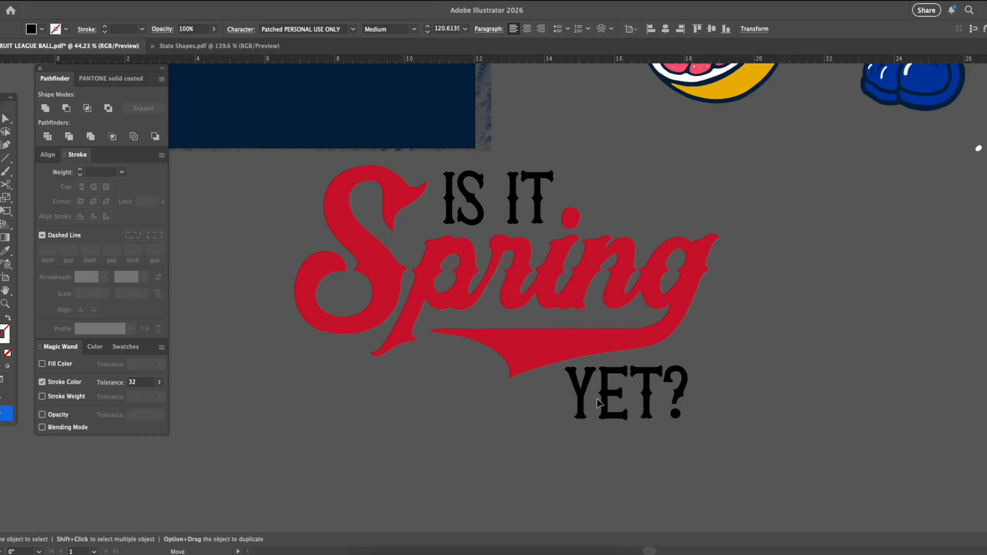
Slant the "IS IT" and "YET?" lettering to the right to follow the angle of the Spring script
{"action": "left_click_drag", "start_coordinate": [600, 404], "coordinate": [623, 263]}
{"action": "scroll", "coordinate": [544, 267], "scroll_direction": "up", "scroll_amount": 5}
{"action": "scroll", "coordinate": [591, 319], "scroll_direction": "down", "scroll_amount": 3}
{"action": "left_click", "coordinate": [545, 168], "text": "shift"}
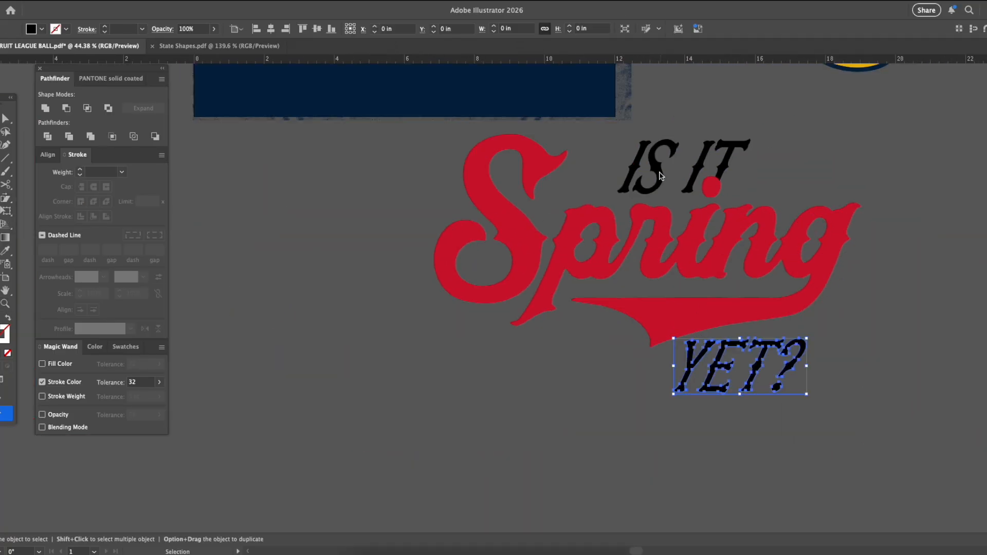
{"action": "scroll", "coordinate": [581, 162], "scroll_direction": "up", "scroll_amount": 6}
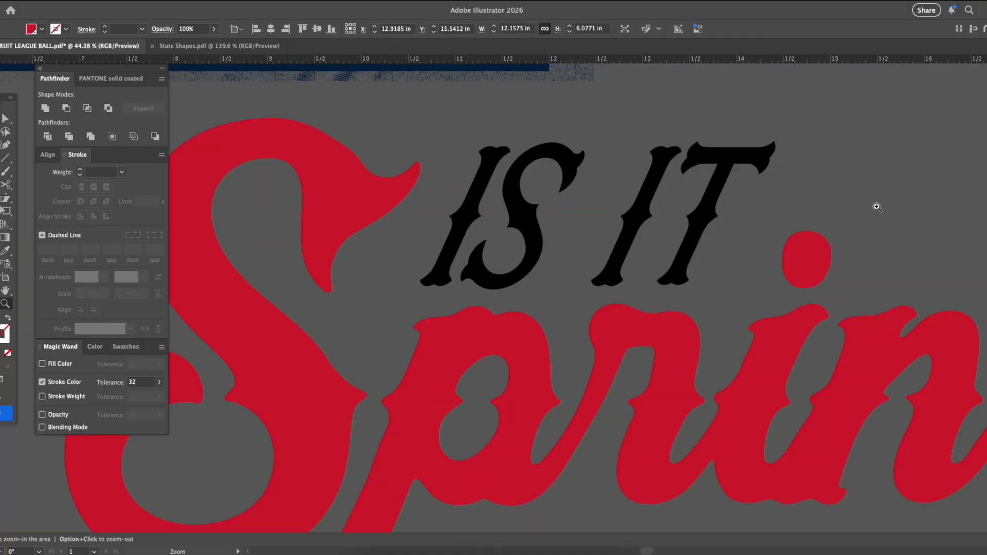
Trace the outlines of the slanted "IS IT" letters with the Paintbrush, using a red 1 pt stroke
{"action": "key", "text": "b"}
{"action": "mouse_move", "coordinate": [585, 152]}
{"action": "left_mouse_down"}
{"action": "mouse_move", "coordinate": [567, 226]}
{"action": "mouse_move", "coordinate": [470, 437]}
{"action": "mouse_move", "coordinate": [406, 497]}
{"action": "mouse_move", "coordinate": [528, 145]}
{"action": "mouse_move", "coordinate": [475, 95]}
{"action": "mouse_move", "coordinate": [565, 109]}
{"action": "mouse_move", "coordinate": [691, 154]}
{"action": "mouse_move", "coordinate": [674, 96]}
{"action": "mouse_move", "coordinate": [566, 103]}
{"action": "left_mouse_up"}
{"action": "scroll", "coordinate": [533, 269], "scroll_direction": "left", "scroll_amount": 5}
{"action": "mouse_move", "coordinate": [516, 136]}
{"action": "left_mouse_down"}
{"action": "mouse_move", "coordinate": [488, 228]}
{"action": "mouse_move", "coordinate": [392, 441]}
{"action": "mouse_move", "coordinate": [309, 483]}
{"action": "mouse_move", "coordinate": [475, 100]}
{"action": "mouse_move", "coordinate": [568, 102]}
{"action": "left_mouse_up"}
{"action": "scroll", "coordinate": [719, 315], "scroll_direction": "left", "scroll_amount": 6}
{"action": "mouse_move", "coordinate": [473, 118]}
{"action": "left_mouse_down"}
{"action": "mouse_move", "coordinate": [437, 252]}
{"action": "mouse_move", "coordinate": [450, 462]}
{"action": "mouse_move", "coordinate": [256, 472]}
{"action": "mouse_move", "coordinate": [316, 437]}
{"action": "mouse_move", "coordinate": [416, 334]}
{"action": "mouse_move", "coordinate": [391, 157]}
{"action": "mouse_move", "coordinate": [492, 95]}
{"action": "left_mouse_up"}
{"action": "mouse_move", "coordinate": [606, 123]}
{"action": "left_mouse_down"}
{"action": "mouse_move", "coordinate": [592, 157]}
{"action": "mouse_move", "coordinate": [550, 149]}
{"action": "mouse_move", "coordinate": [424, 246]}
{"action": "mouse_move", "coordinate": [434, 260]}
{"action": "left_mouse_up"}
{"action": "mouse_move", "coordinate": [575, 162]}
{"action": "left_mouse_down"}
{"action": "mouse_move", "coordinate": [609, 111]}
{"action": "mouse_move", "coordinate": [379, 197]}
{"action": "left_mouse_up"}
{"action": "mouse_move", "coordinate": [340, 152]}
{"action": "left_mouse_down"}
{"action": "mouse_move", "coordinate": [343, 195]}
{"action": "mouse_move", "coordinate": [226, 447]}
{"action": "mouse_move", "coordinate": [132, 488]}
{"action": "mouse_move", "coordinate": [304, 113]}
{"action": "mouse_move", "coordinate": [336, 119]}
{"action": "left_mouse_up"}
{"action": "mouse_move", "coordinate": [300, 248]}
{"action": "left_mouse_down"}
{"action": "mouse_move", "coordinate": [362, 149]}
{"action": "mouse_move", "coordinate": [353, 100]}
{"action": "mouse_move", "coordinate": [288, 238]}
{"action": "left_mouse_up"}
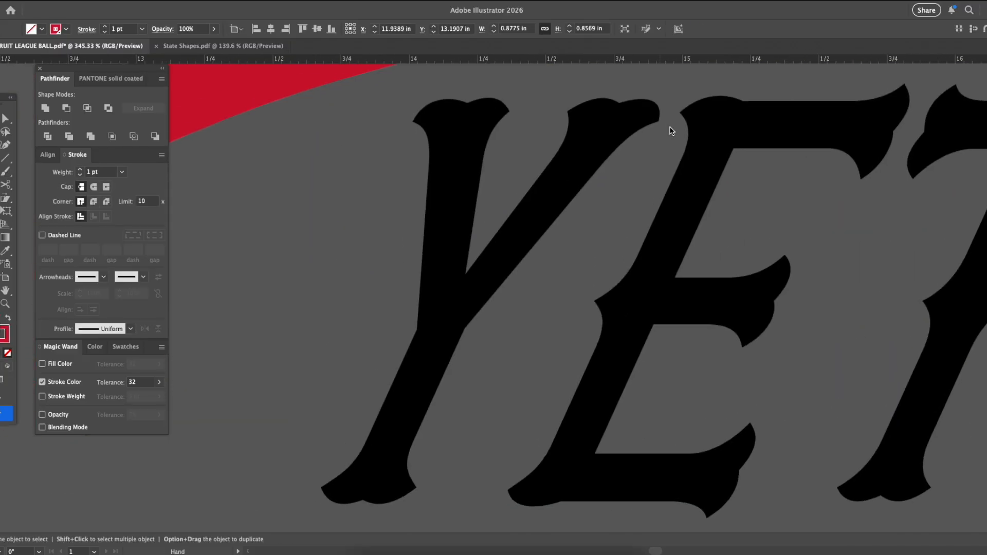
Trace around the "YET" letters with red 1 pt Paintbrush strokes, leaving the top edge of the T open
{"action": "mouse_move", "coordinate": [589, 147]}
{"action": "left_mouse_down"}
{"action": "mouse_move", "coordinate": [420, 485]}
{"action": "mouse_move", "coordinate": [318, 484]}
{"action": "mouse_move", "coordinate": [427, 235]}
{"action": "mouse_move", "coordinate": [441, 149]}
{"action": "left_mouse_up"}
{"action": "mouse_move", "coordinate": [518, 252]}
{"action": "left_mouse_down"}
{"action": "mouse_move", "coordinate": [570, 199]}
{"action": "mouse_move", "coordinate": [631, 99]}
{"action": "mouse_move", "coordinate": [514, 213]}
{"action": "mouse_move", "coordinate": [509, 111]}
{"action": "mouse_move", "coordinate": [414, 123]}
{"action": "mouse_move", "coordinate": [432, 322]}
{"action": "left_mouse_up"}
{"action": "scroll", "coordinate": [435, 444], "scroll_direction": "right", "scroll_amount": 5}
{"action": "mouse_move", "coordinate": [421, 148]}
{"action": "left_mouse_down"}
{"action": "mouse_move", "coordinate": [411, 208]}
{"action": "mouse_move", "coordinate": [492, 252]}
{"action": "mouse_move", "coordinate": [447, 344]}
{"action": "mouse_move", "coordinate": [310, 434]}
{"action": "mouse_move", "coordinate": [457, 419]}
{"action": "mouse_move", "coordinate": [414, 513]}
{"action": "mouse_move", "coordinate": [210, 483]}
{"action": "mouse_move", "coordinate": [310, 337]}
{"action": "left_mouse_up"}
{"action": "mouse_move", "coordinate": [382, 254]}
{"action": "left_mouse_down"}
{"action": "mouse_move", "coordinate": [544, 146]}
{"action": "mouse_move", "coordinate": [604, 123]}
{"action": "mouse_move", "coordinate": [470, 93]}
{"action": "mouse_move", "coordinate": [351, 238]}
{"action": "mouse_move", "coordinate": [277, 455]}
{"action": "left_mouse_up"}
{"action": "scroll", "coordinate": [278, 455], "scroll_direction": "right", "scroll_amount": 6}
{"action": "mouse_move", "coordinate": [406, 157]}
{"action": "left_mouse_down"}
{"action": "mouse_move", "coordinate": [384, 305]}
{"action": "mouse_move", "coordinate": [290, 499]}
{"action": "left_mouse_up"}
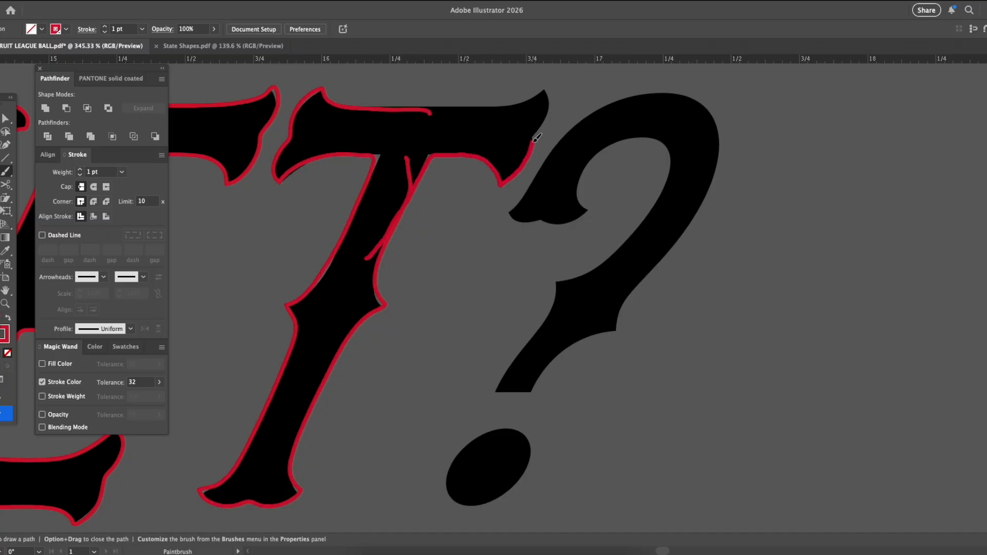
Finish the brush outline along the top of the T and trace the question mark and its dot
{"action": "left_click_drag", "start_coordinate": [460, 108], "coordinate": [320, 104]}
{"action": "left_click_drag", "start_coordinate": [624, 284], "coordinate": [489, 289]}
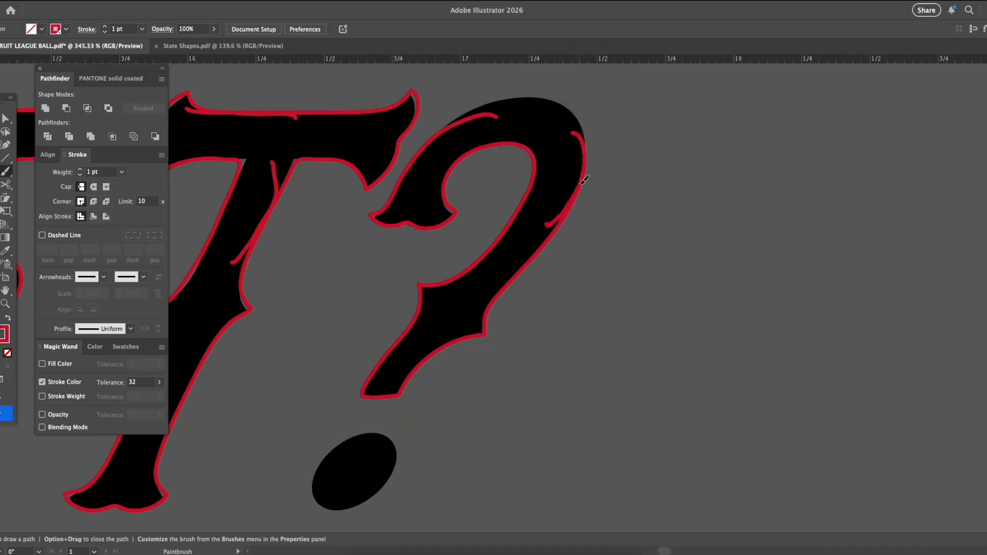
{"action": "scroll", "coordinate": [482, 407], "scroll_direction": "down", "scroll_amount": 2}
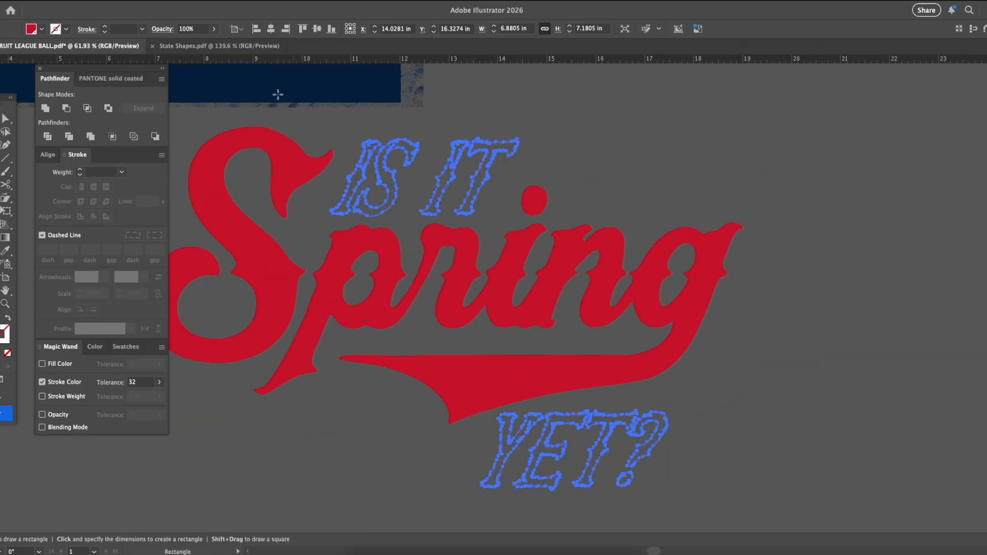
Draw a rectangle over the traced "IS IT" and "YET?" and divide it along the brush outlines, keeping only the red letter shapes
{"action": "left_click_drag", "start_coordinate": [277, 94], "coordinate": [806, 533]}
{"action": "key", "text": "super+z"}
{"action": "key", "text": "super+minus"}
{"action": "key", "text": "super+minus"}
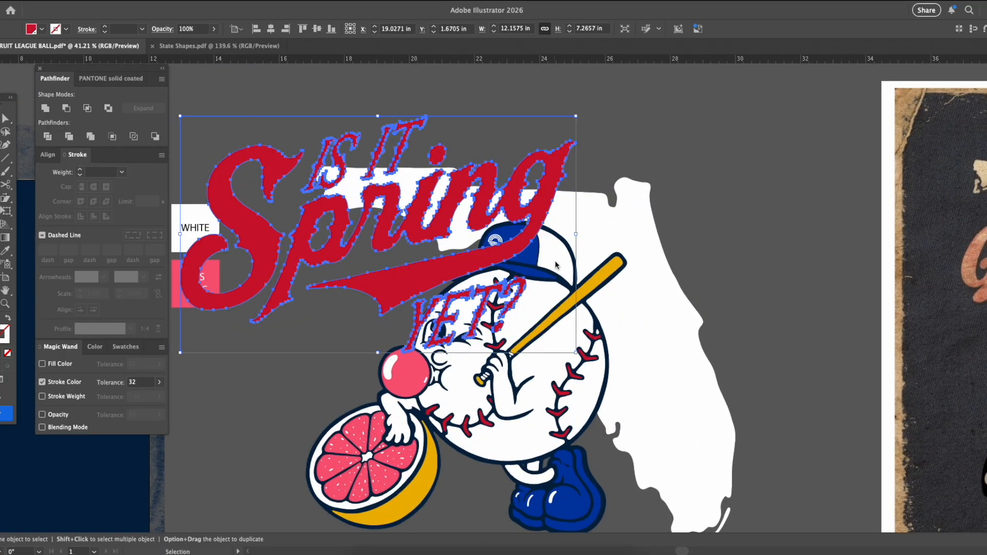
Place the tilted lettering over Florida's panhandle and set the complete artwork on the navy artboard at 11 in wide
{"action": "mouse_move", "coordinate": [472, 351]}
{"action": "left_mouse_down"}
{"action": "mouse_move", "coordinate": [459, 354]}
{"action": "mouse_move", "coordinate": [470, 354]}
{"action": "left_mouse_up"}
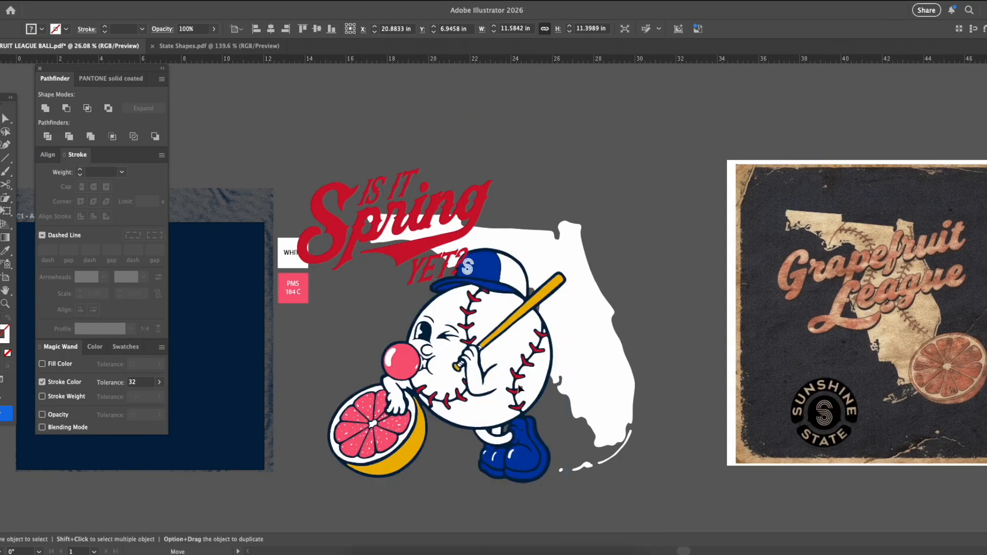
{"action": "left_click_drag", "start_coordinate": [421, 250], "coordinate": [415, 249]}
{"action": "key", "text": "super+a"}
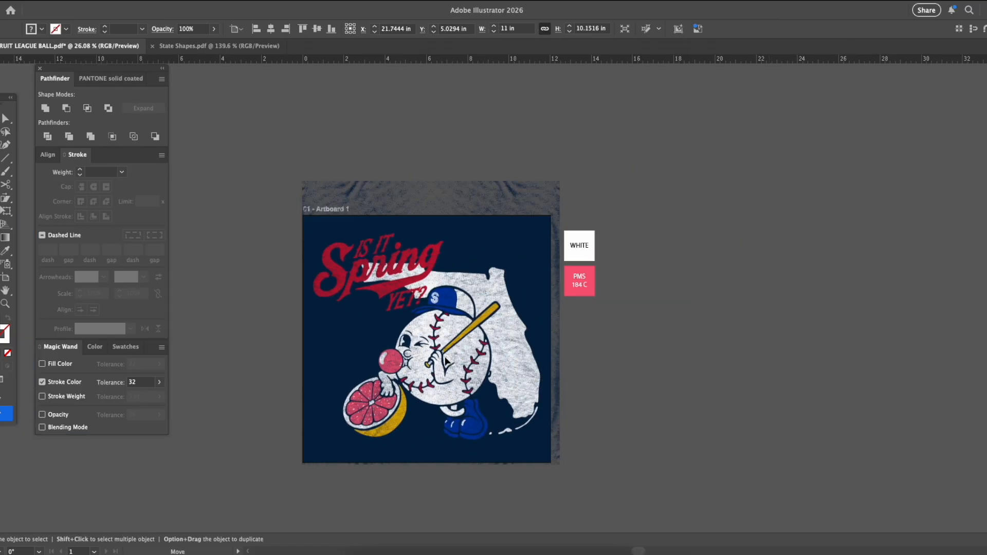
List the artwork's Pantone colours as swatches and make matching PMS 186 C and PMS 286 C colour chips beside the artboard
{"action": "left_click", "coordinate": [123, 346]}
{"action": "left_click", "coordinate": [165, 348]}
{"action": "left_click", "coordinate": [208, 258]}
{"action": "key", "text": "Return"}
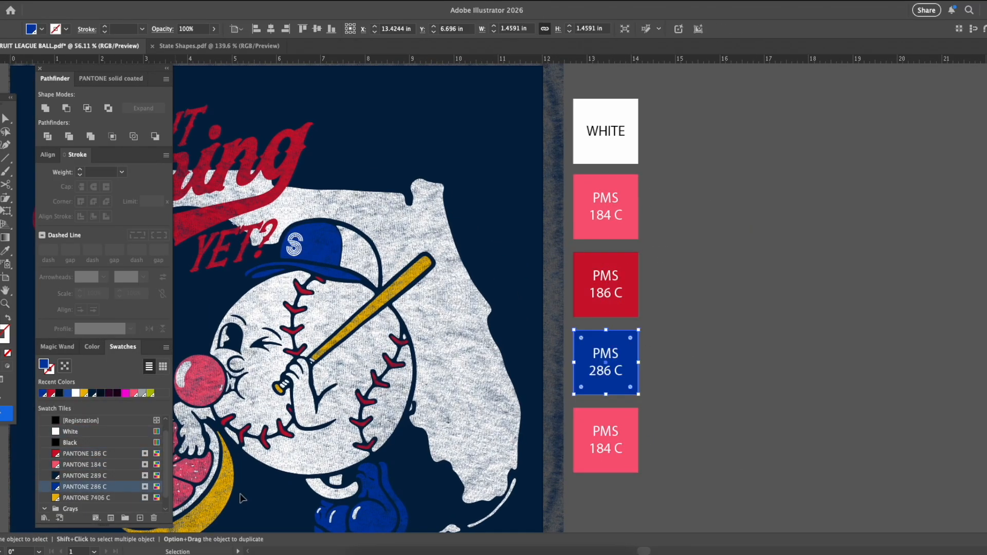
Label the last colour chip PMS 7406 C, fill it with PANTONE 7406 C and save the artwork
{"action": "double_click", "coordinate": [599, 448]}
{"action": "type", "text": "7406"}
{"action": "left_click", "coordinate": [85, 497]}
{"action": "key", "text": "super+alt+shift+s"}
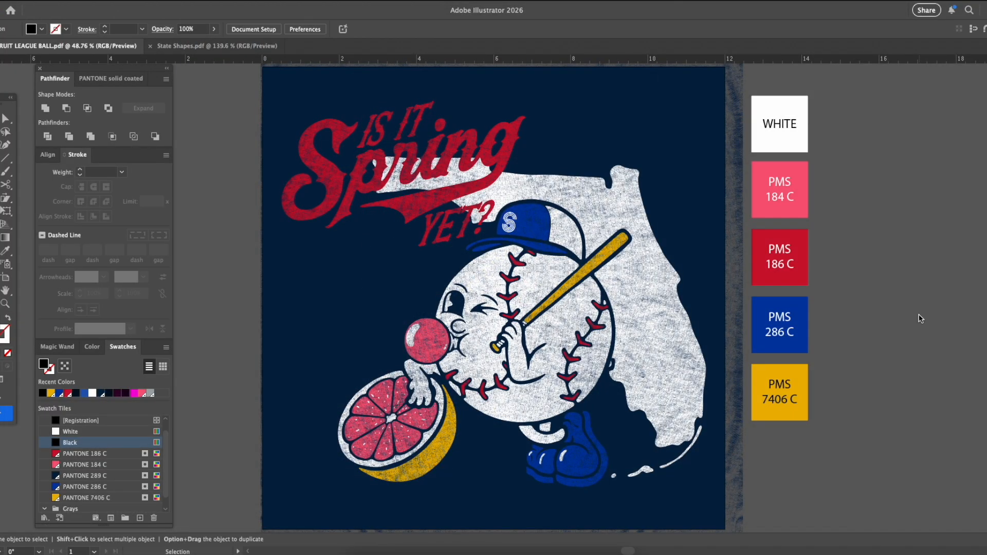